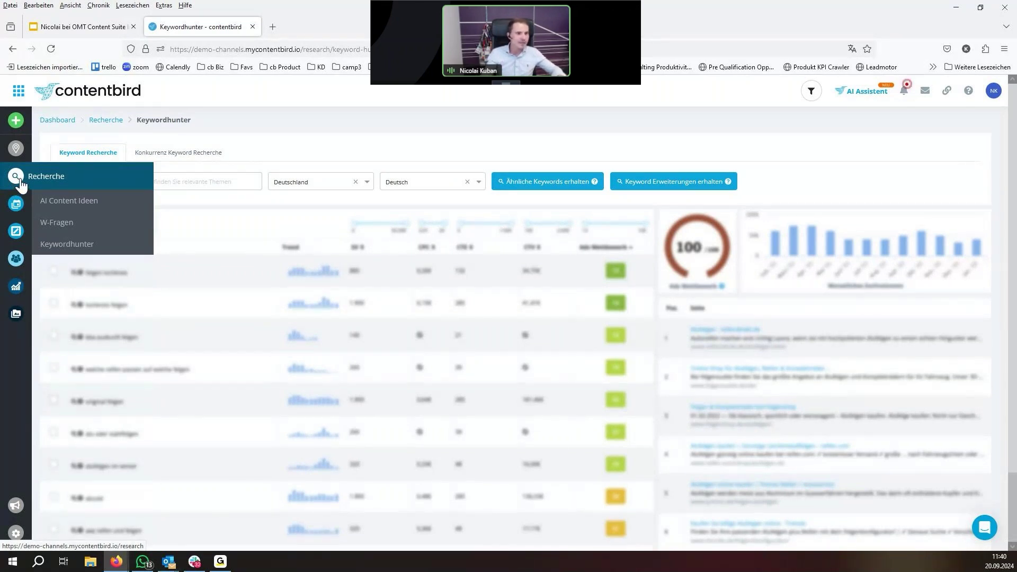
Search the Keywordhunter for keyword ideas on "Content Marketing" and look through the suggested keywords
left_click(111, 180)
type("Content Marketing")
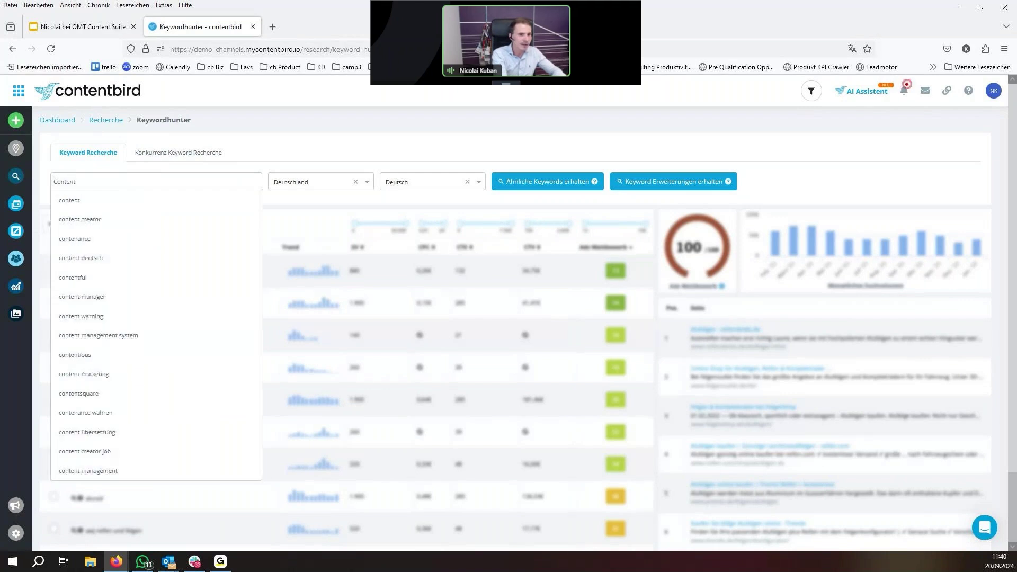
key("Return")
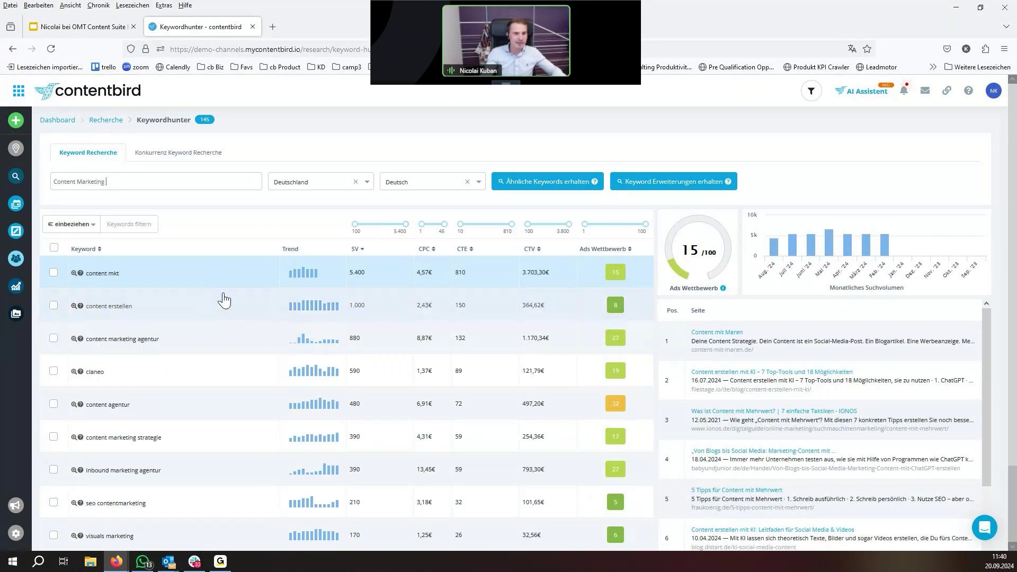
scroll(224, 300, "down", 1)
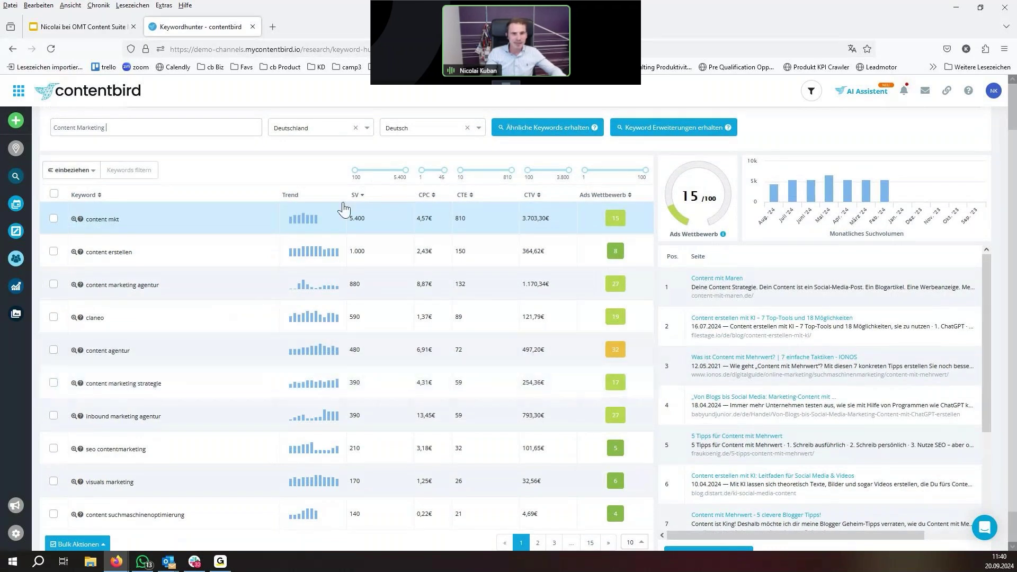
scroll(130, 225, "up", 1)
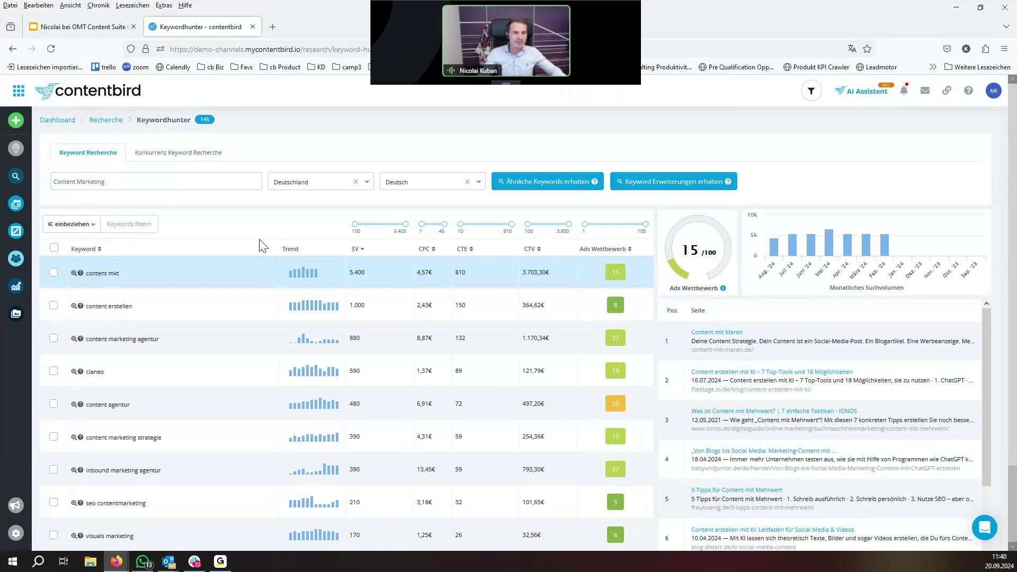
Select the keyword "content marketing strategie" and start creating a single content of type Linkedin Post from it
scroll(256, 241, "down", 1)
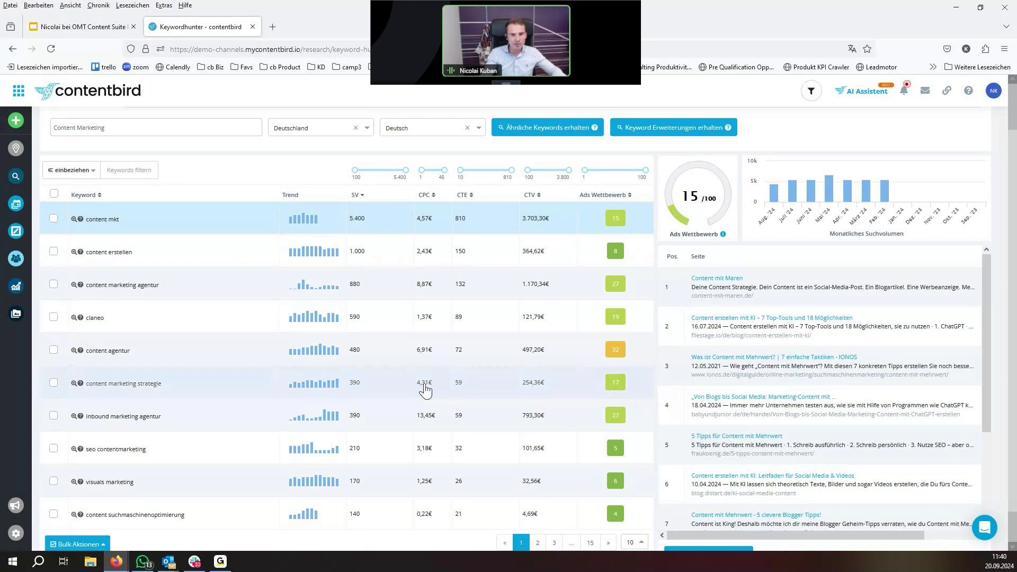
left_click(53, 383)
left_click(77, 544)
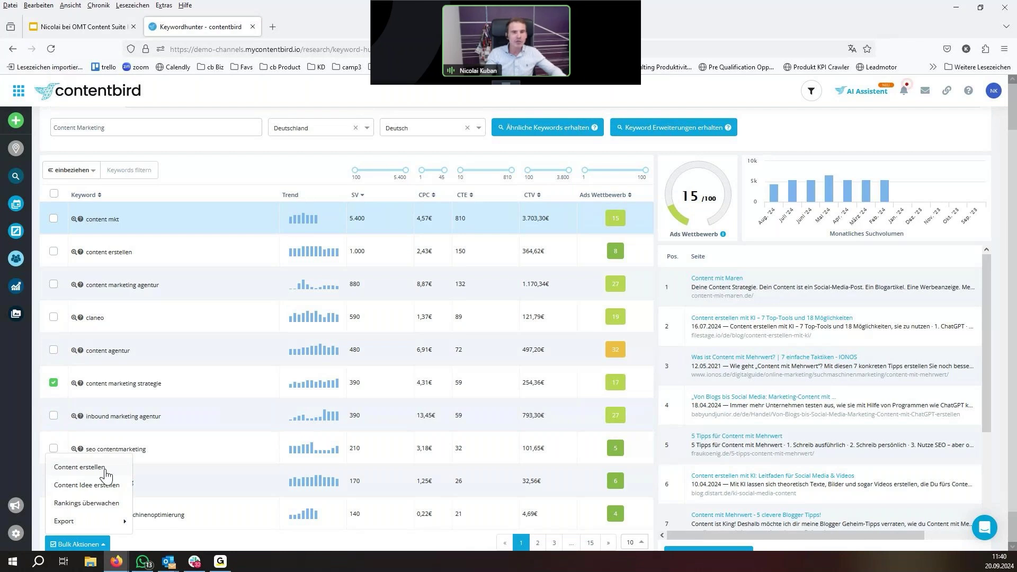
left_click(106, 468)
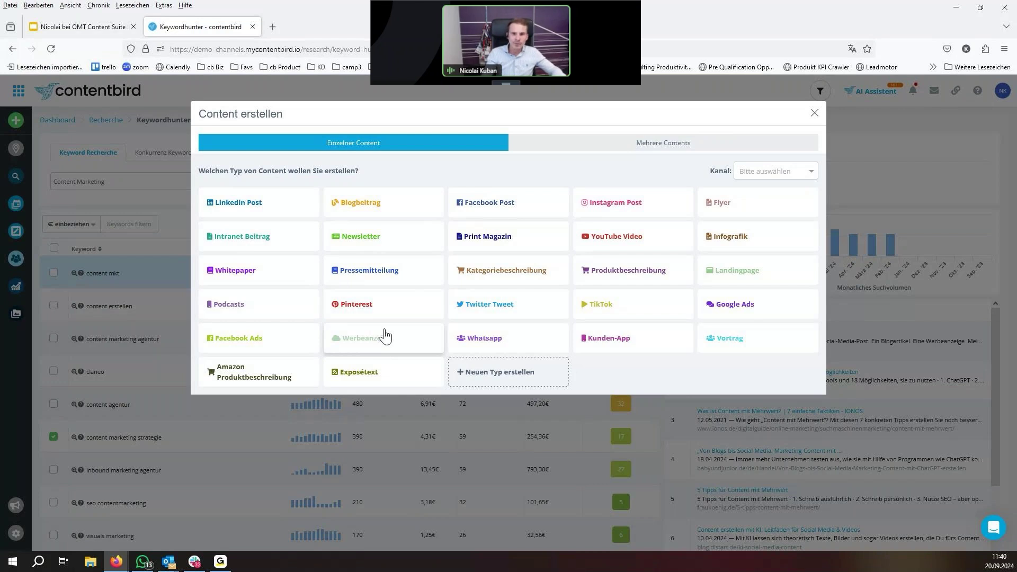
left_click(244, 207)
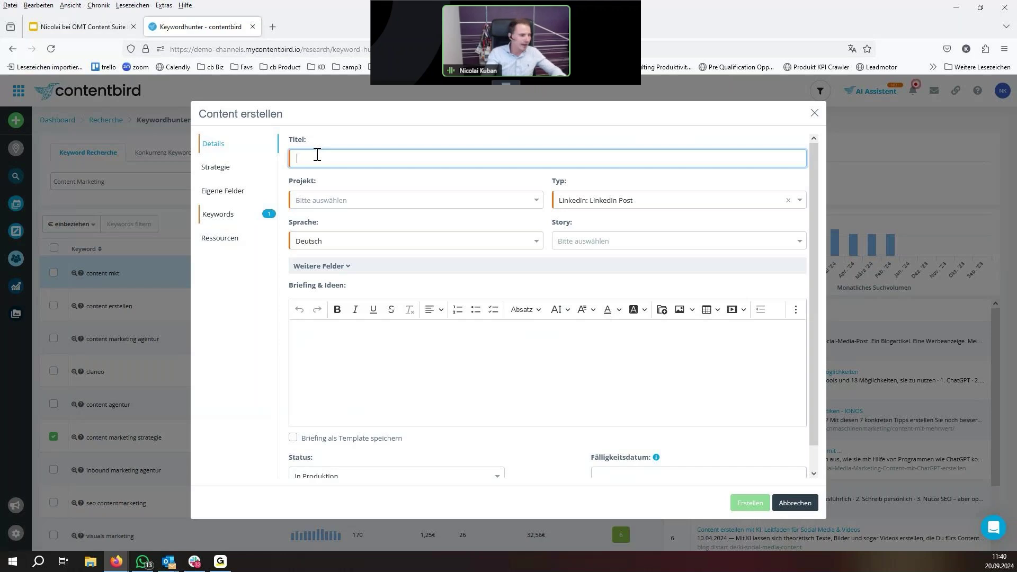
Title the new content "Content Marketing Strategie entwickeln" and assign it to the project Content Marketing
type("Content Marketing Strateg")
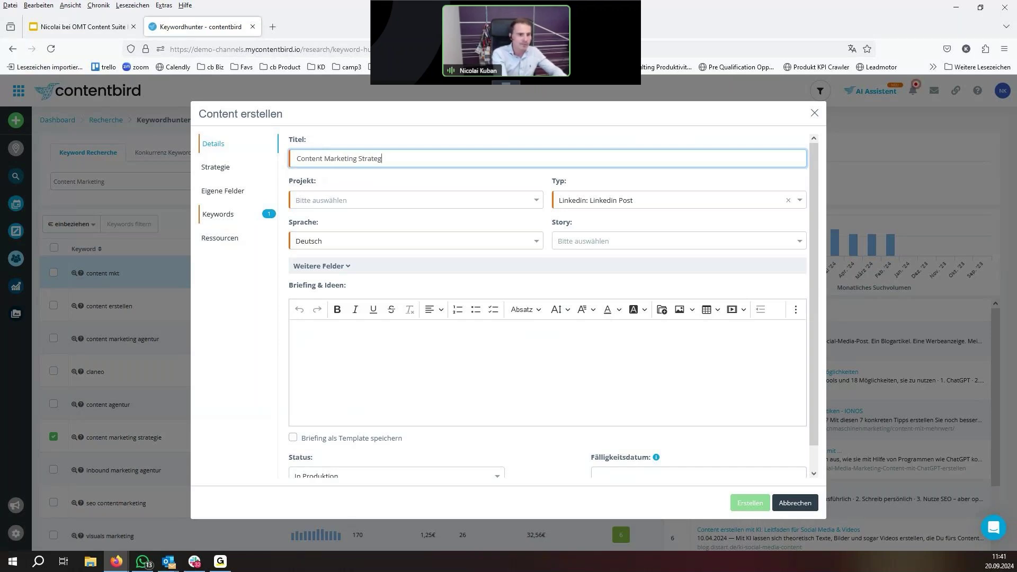
type("ln")
left_click(353, 200)
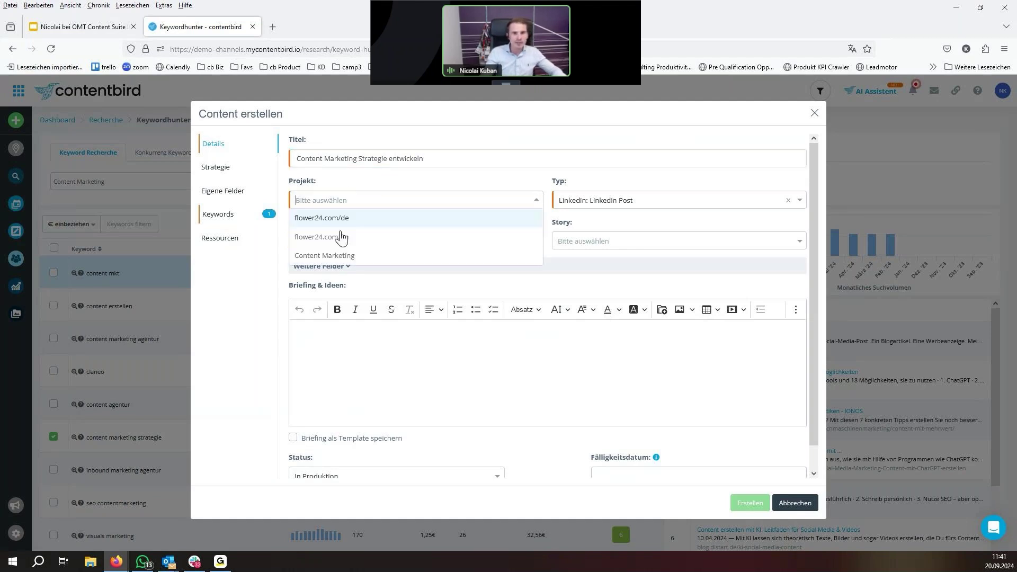
left_click(341, 236)
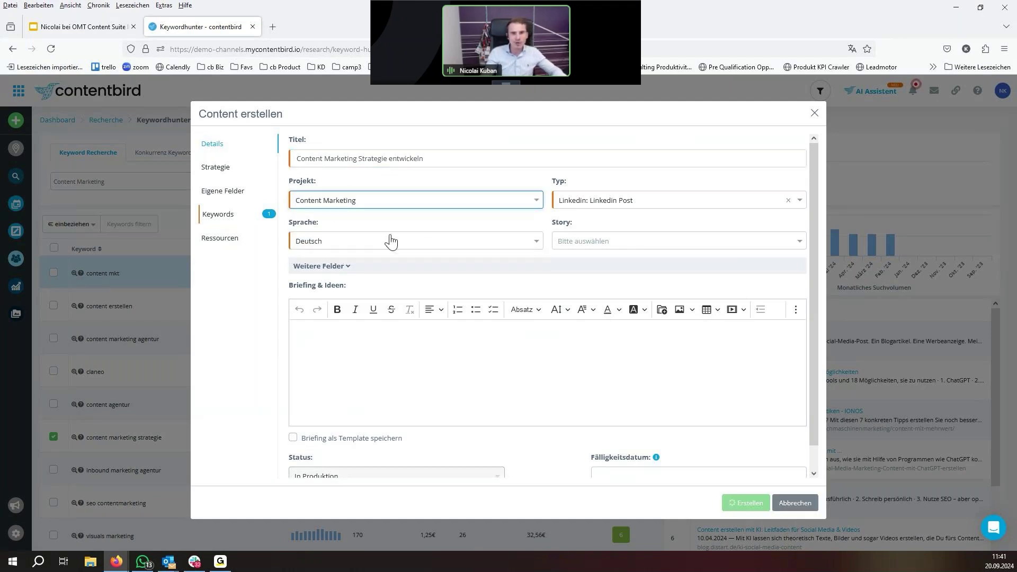
left_click(411, 343)
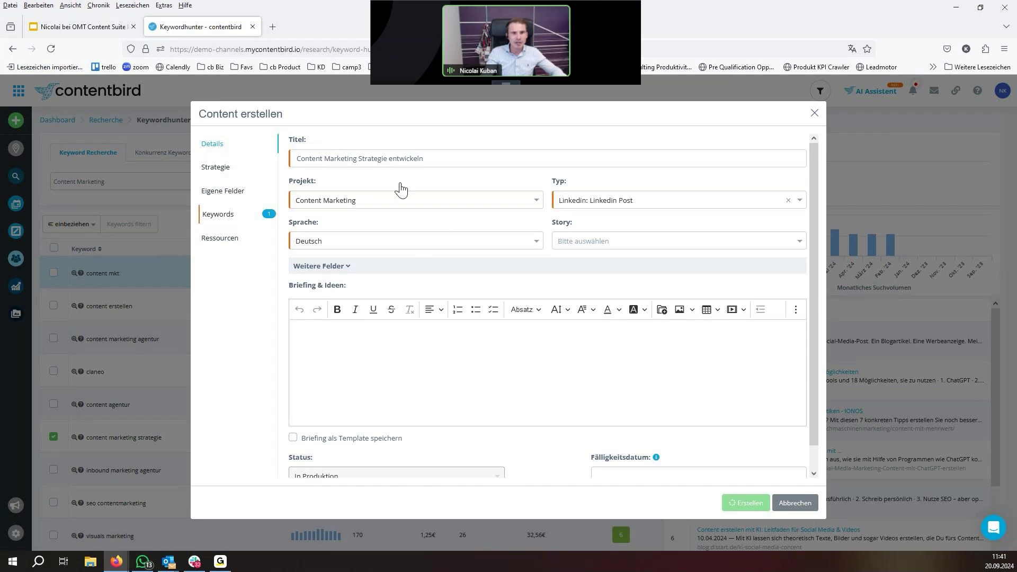
Set the strategy to persona Content Marketer, phase Attention, goal Brand Awareness and call-to-action Download Whitepaper, and create the content
left_click(223, 170)
left_click(352, 159)
left_click(341, 177)
left_click(347, 202)
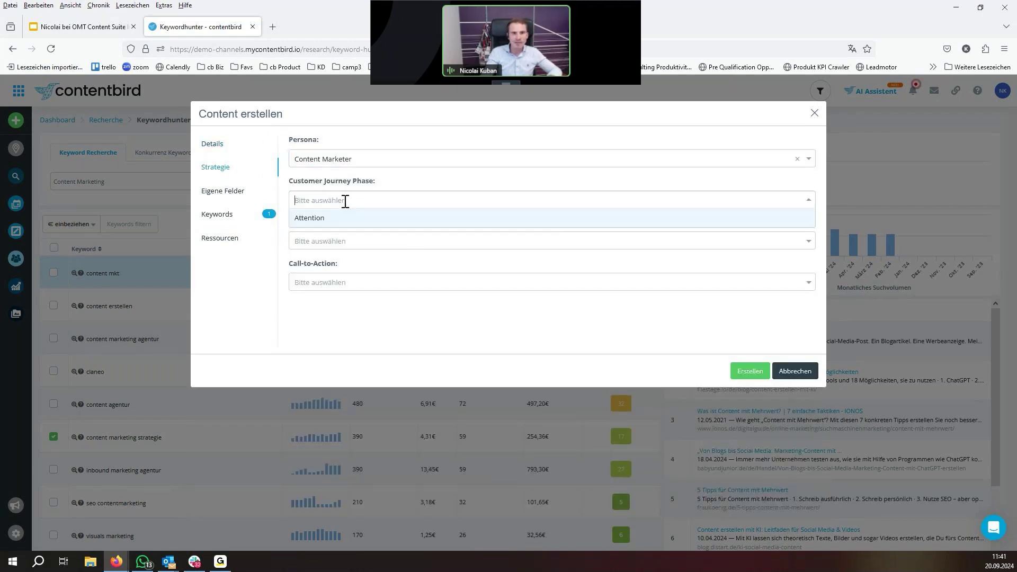
left_click(333, 220)
left_click(334, 241)
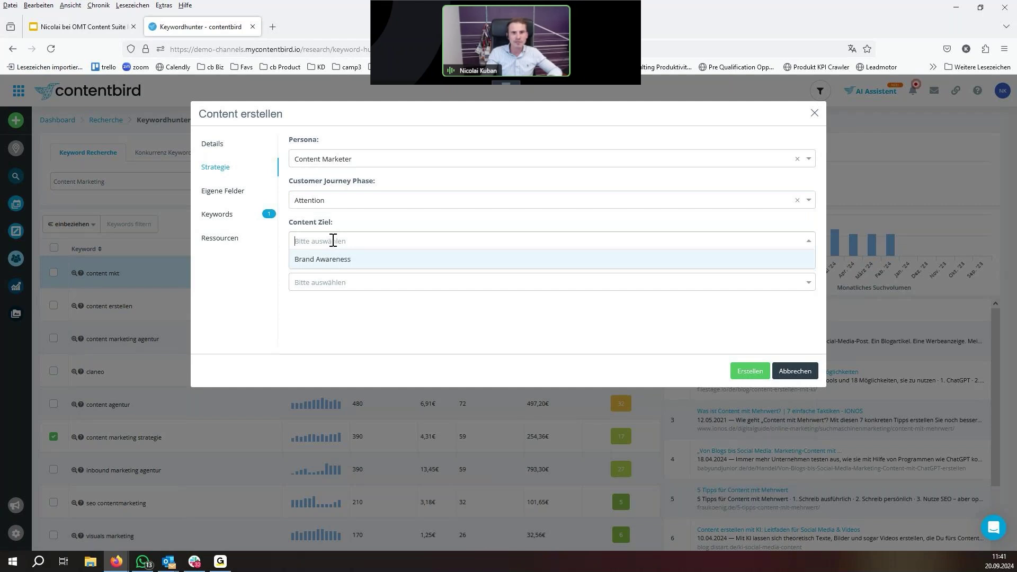
left_click(327, 259)
left_click(329, 282)
left_click(332, 300)
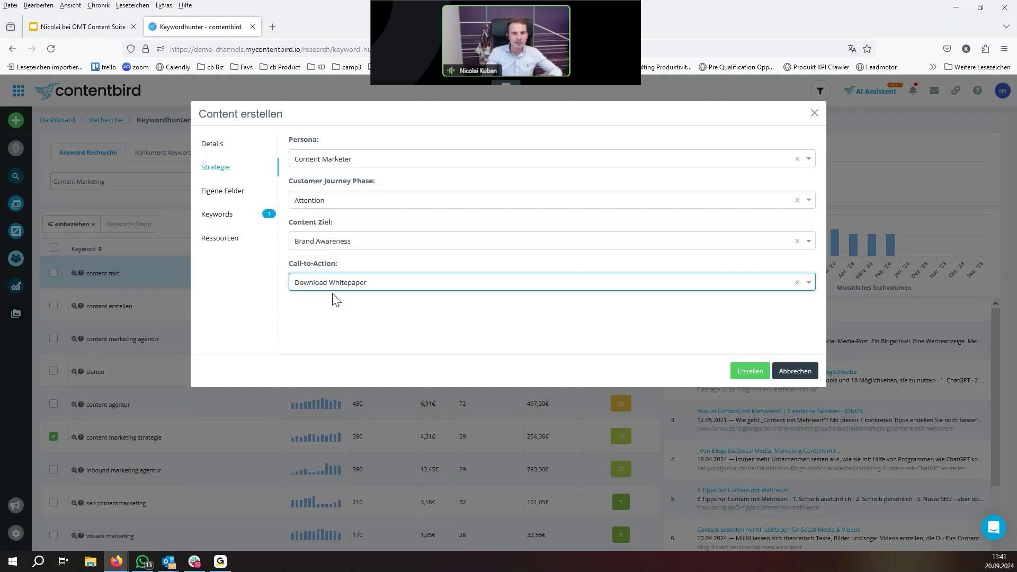
left_click(751, 372)
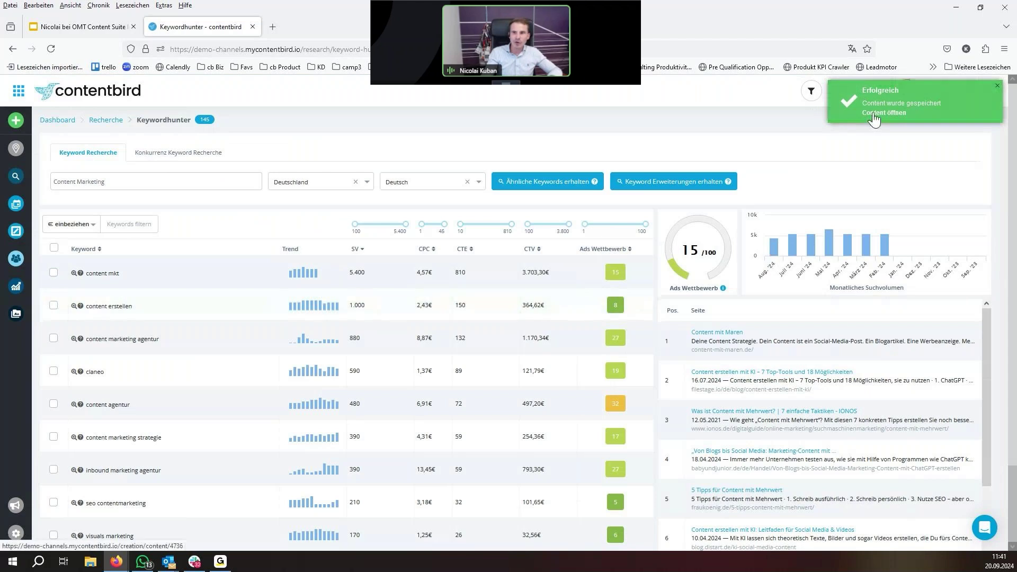
Open the Content Pipeline and sort the contents by creation date, newest first
mouse_move(23, 180)
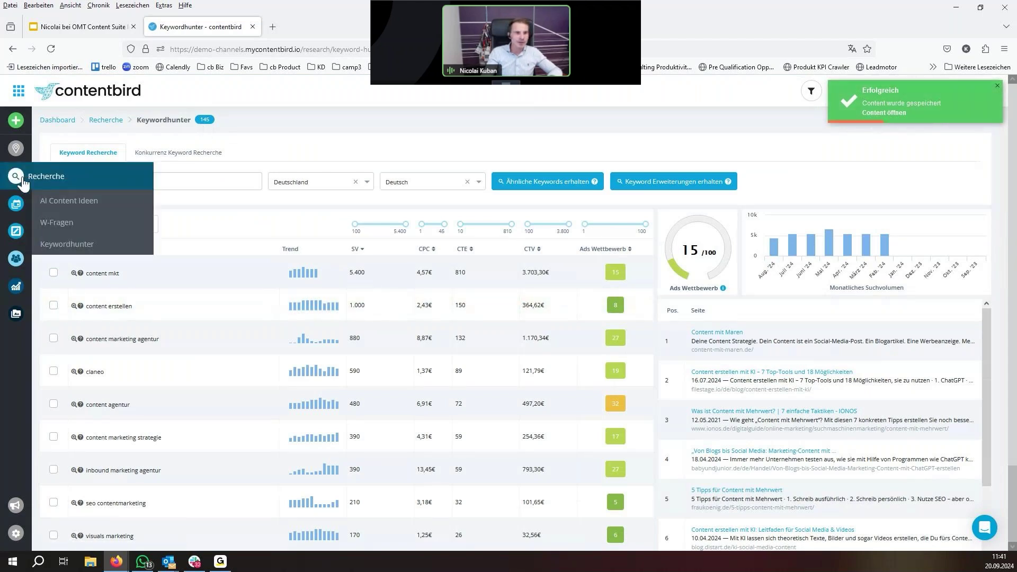
mouse_move(19, 213)
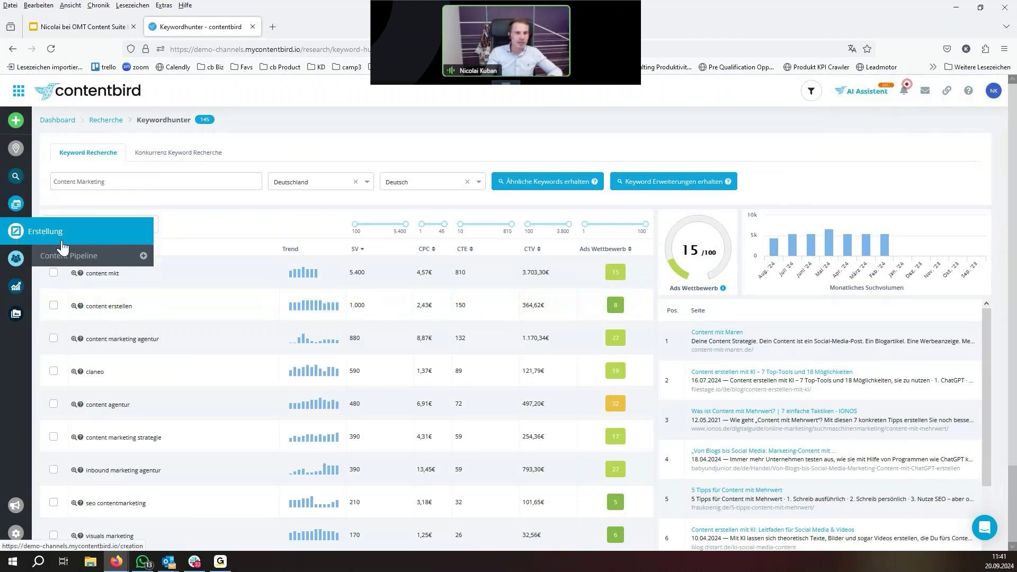
left_click(61, 233)
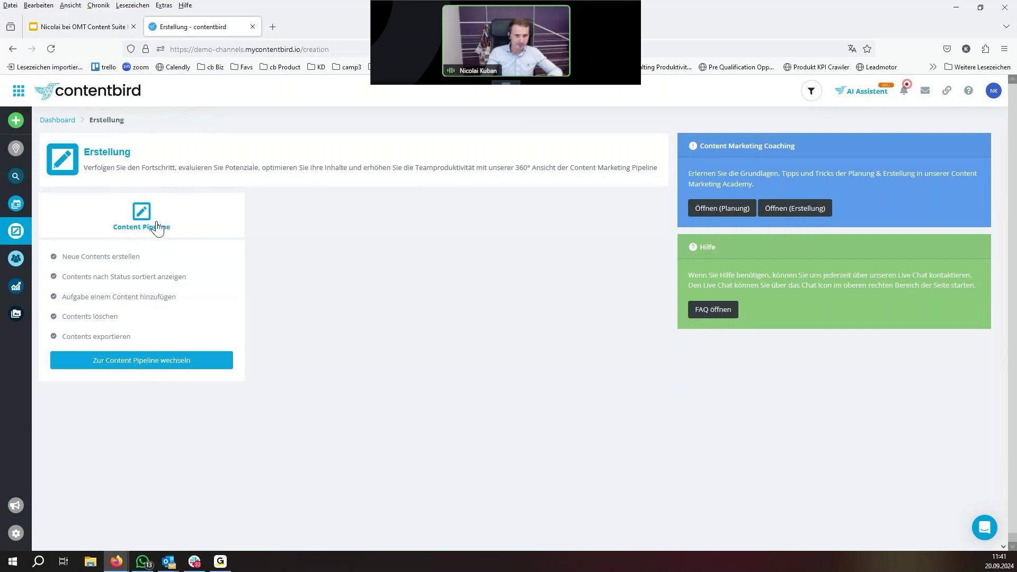
left_click(157, 228)
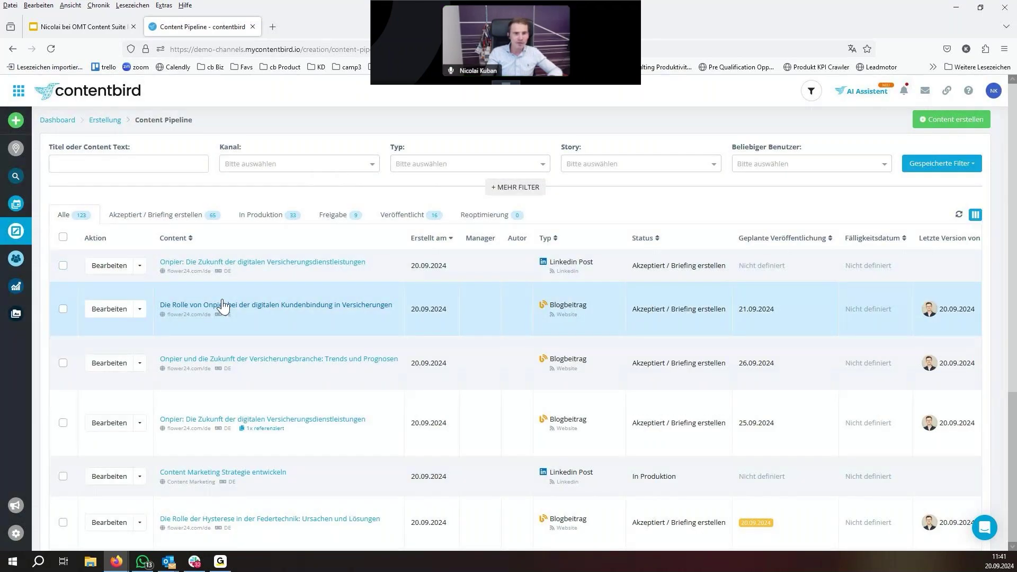
mouse_move(39, 228)
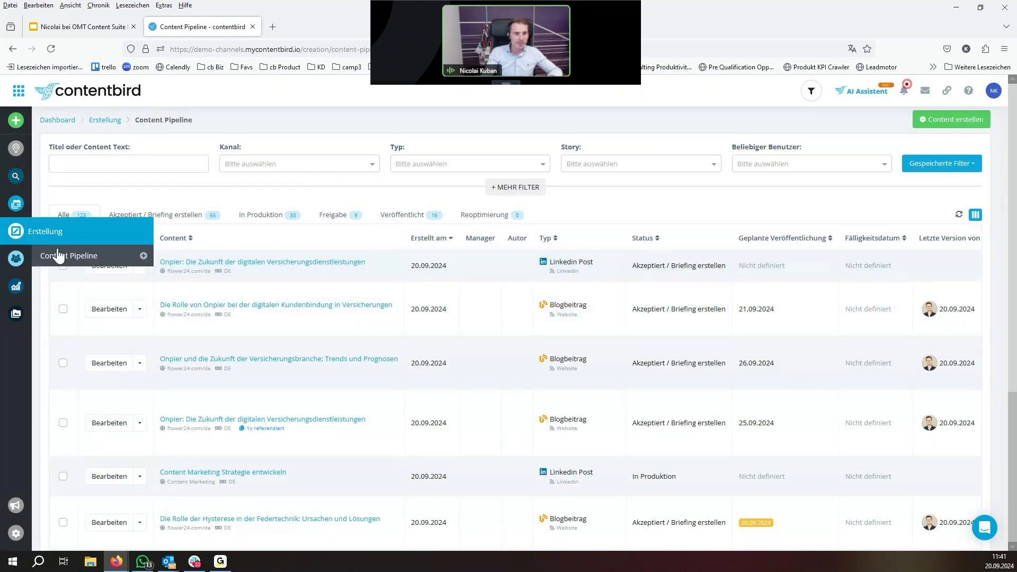
left_click(432, 243)
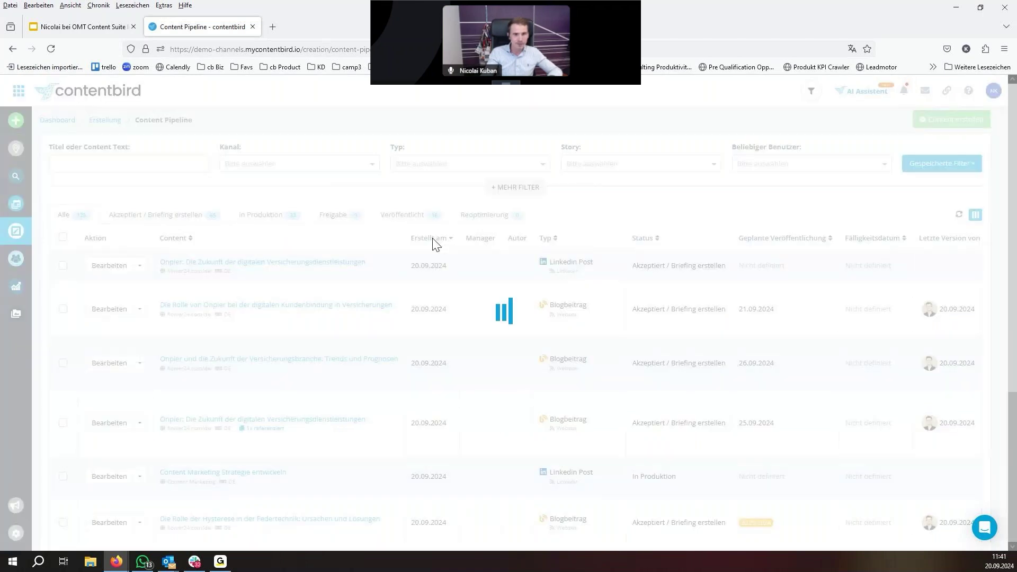
left_click(433, 241)
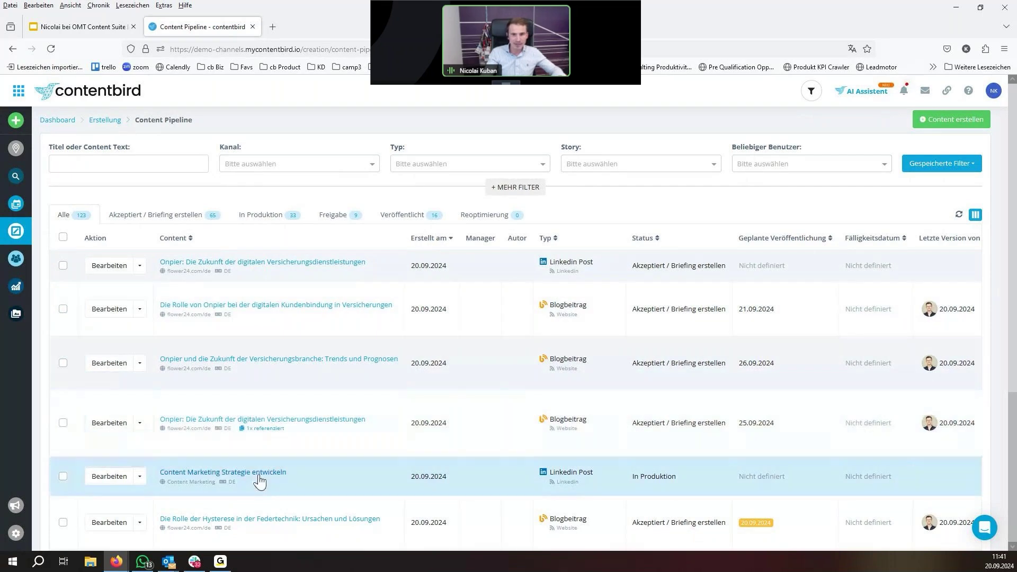
Examine the pipeline entry "Content Marketing Strategie entwickeln" across its status, date, persona, goal, call-to-action and keyword columns
scroll(266, 459, "down", 2)
scroll(385, 346, "up", 2)
scroll(385, 346, "down", 1)
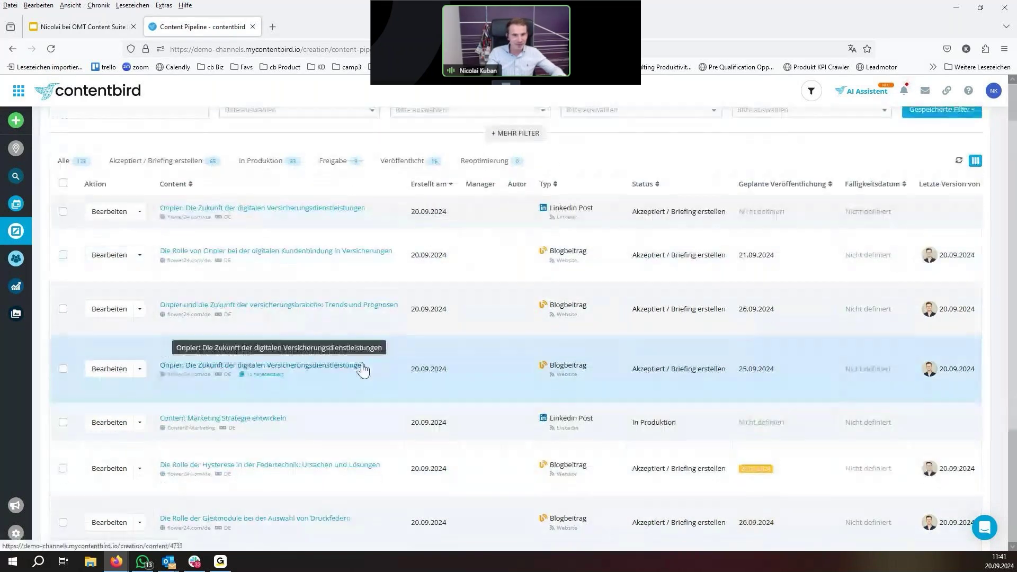
scroll(363, 370, "down", 1)
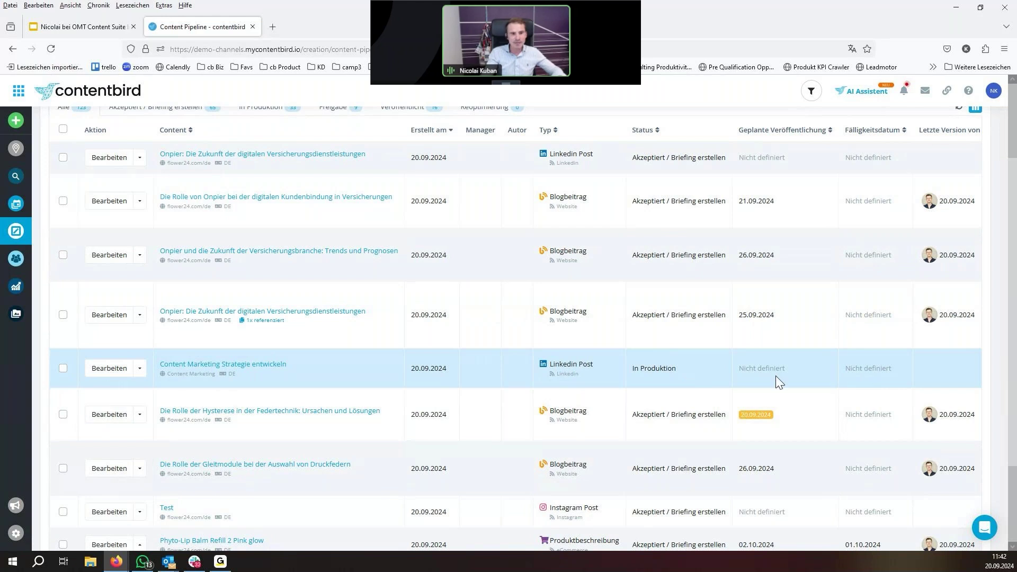
scroll(747, 355, "right", 1)
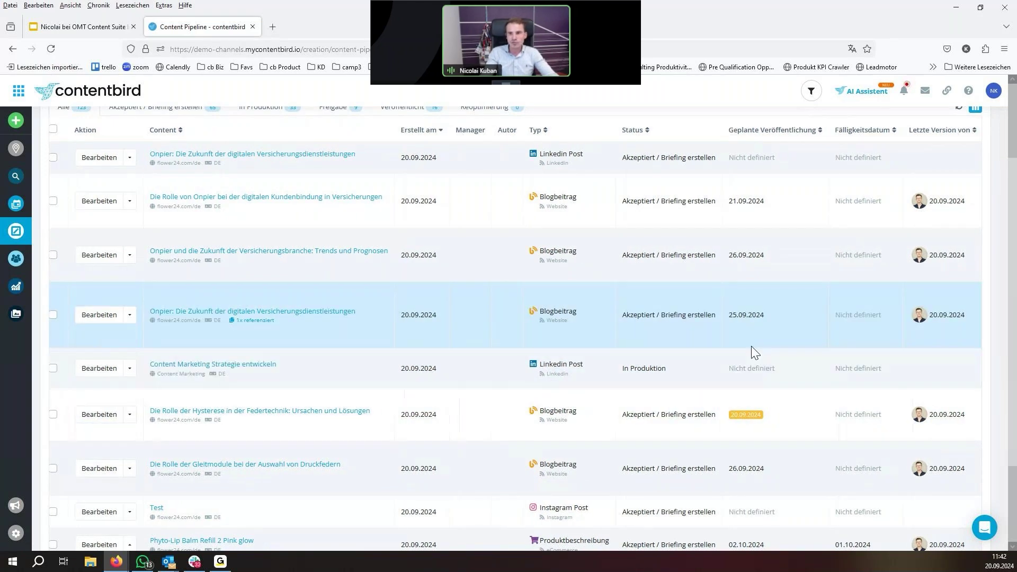
scroll(752, 349, "right", 1)
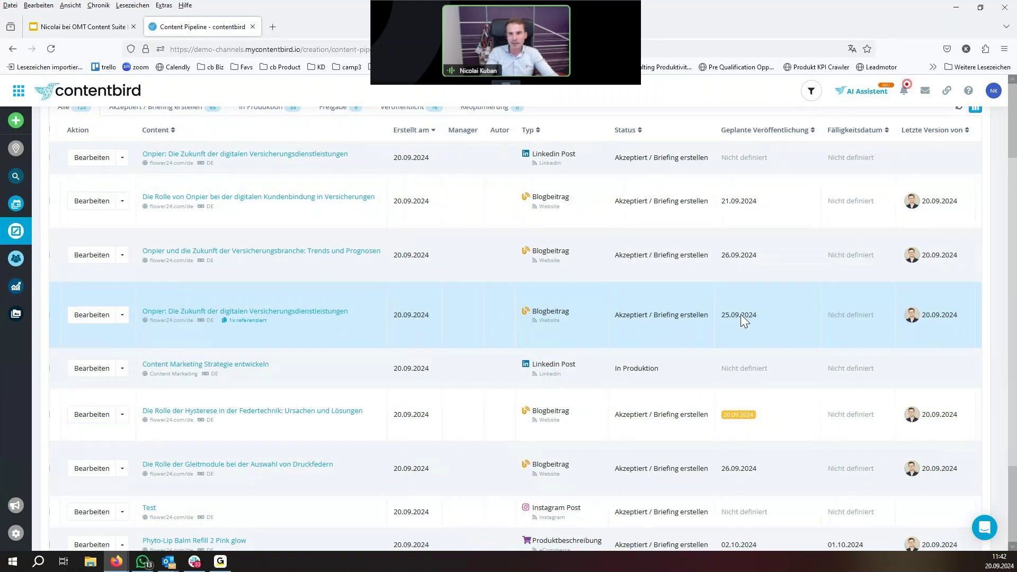
scroll(740, 314, "right", 10)
scroll(700, 351, "right", 3)
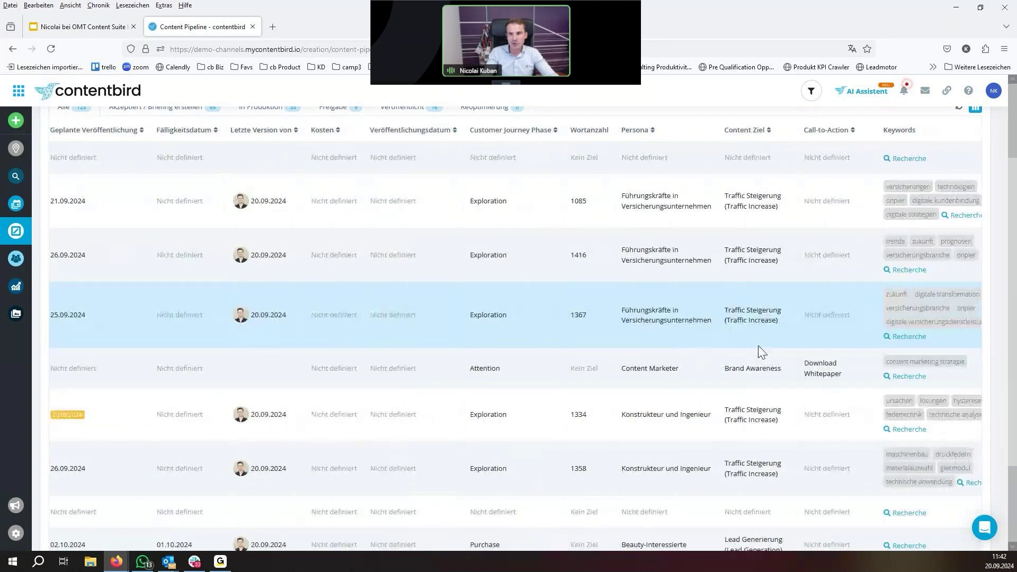
scroll(794, 361, "right", 2)
scroll(821, 363, "left", 1)
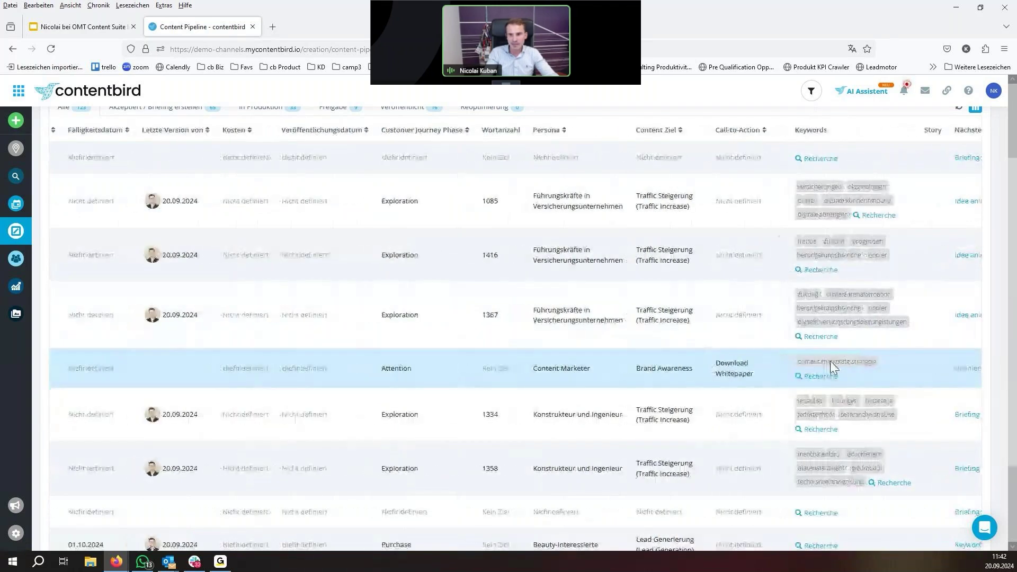
scroll(538, 364, "left", 8)
scroll(259, 371, "left", 5)
Open the content "Content Marketing Strategie entwickeln" in the editor and choose contentbird GmbH as its publishing profile
left_click(233, 368)
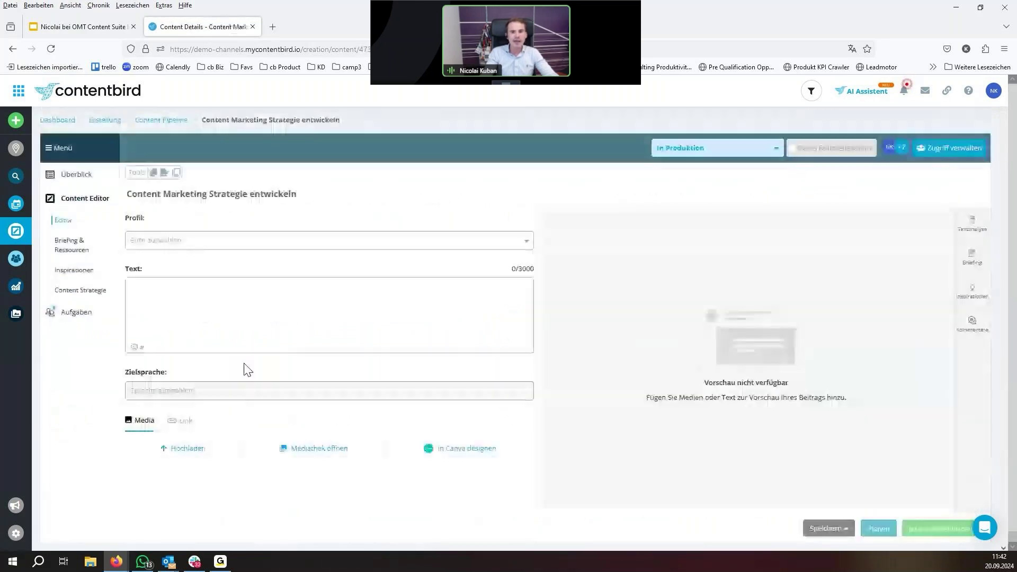
left_click(238, 244)
left_click(225, 259)
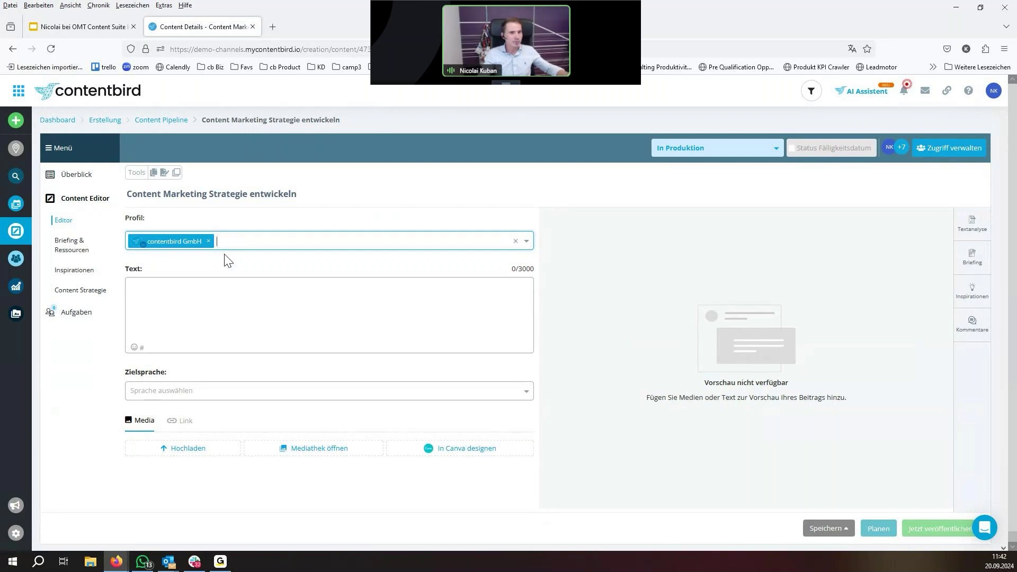
left_click(236, 295)
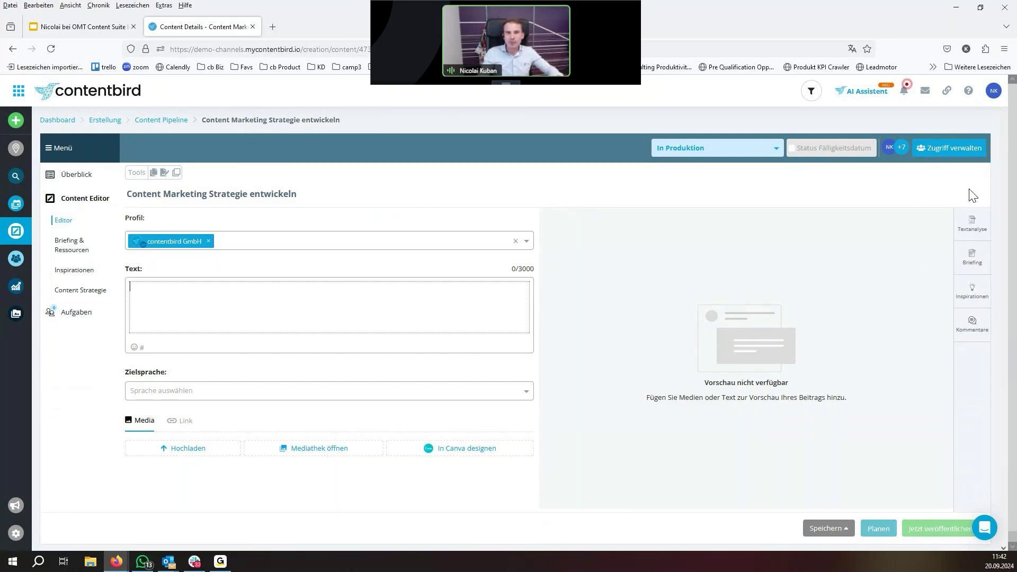
Open the AI Assistant and review its settings for title, language, persona, customer journey phase and content goal
left_click(858, 95)
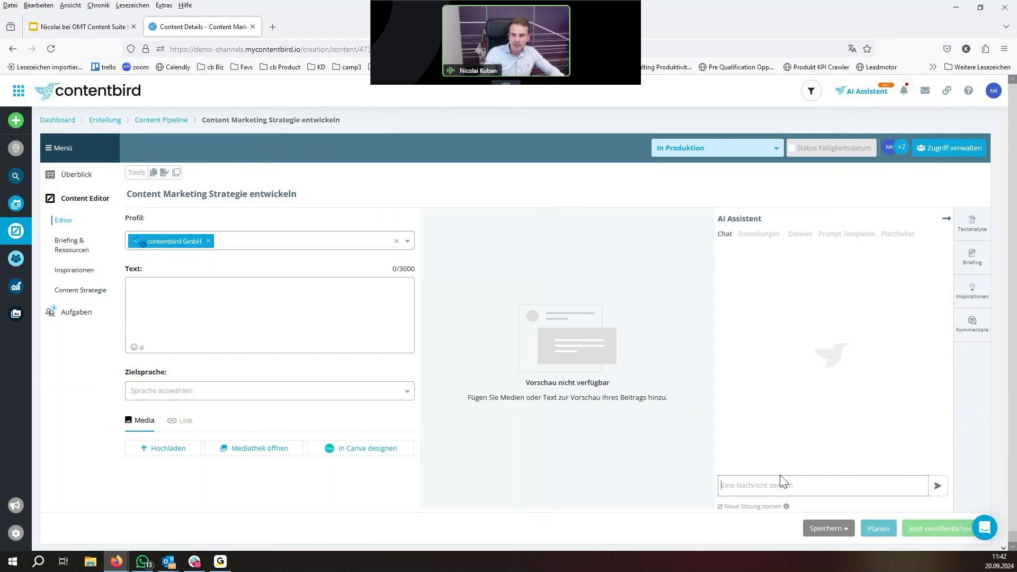
left_click(752, 237)
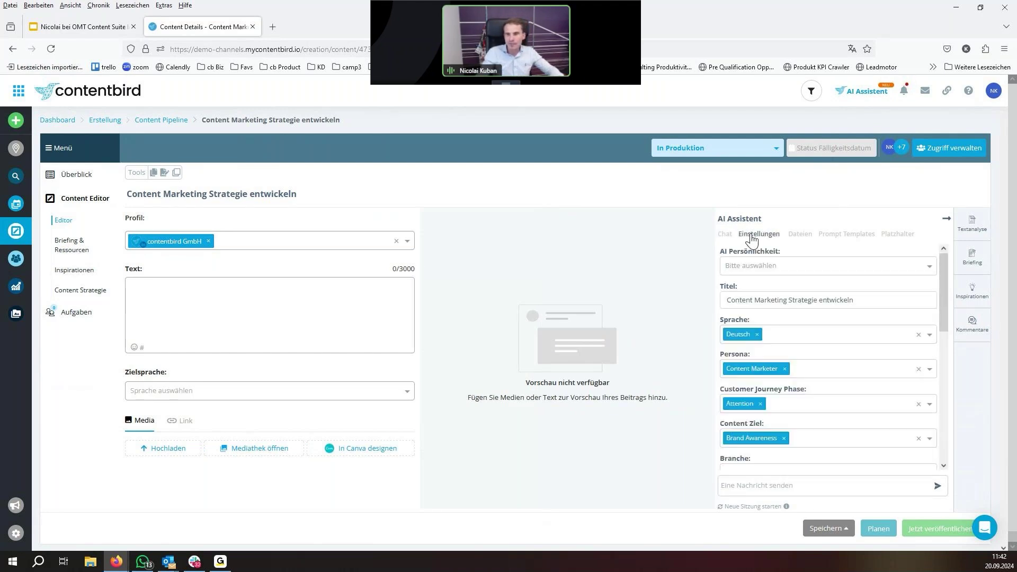
scroll(755, 329, "down", 2)
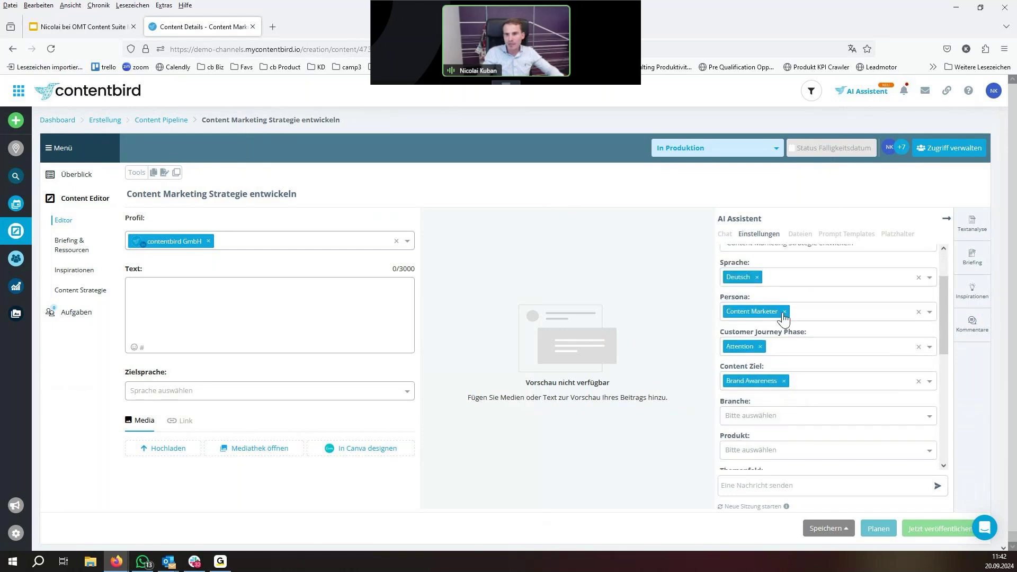
scroll(794, 344, "up", 2)
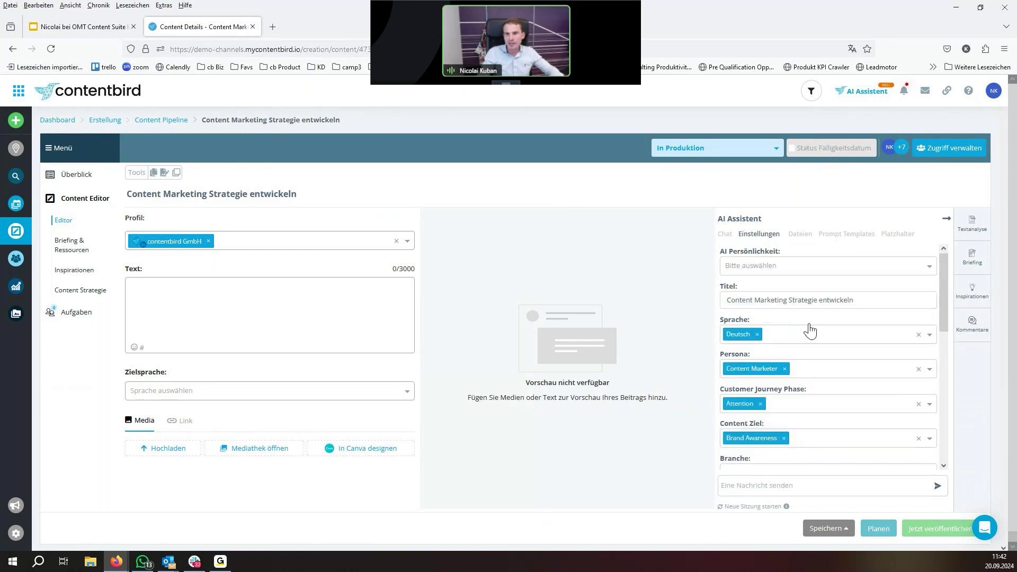
Search the database prompt templates for "linkedin" and load the template "Linkedin Beiträge erstellen" into the chat message
left_click(836, 239)
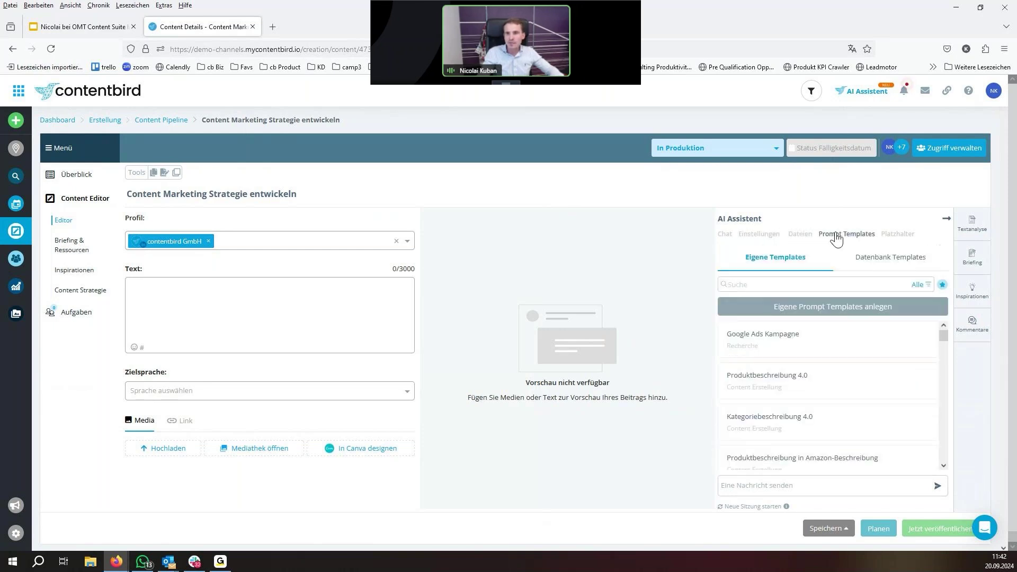
left_click(890, 258)
left_click(786, 281)
type("linkedin")
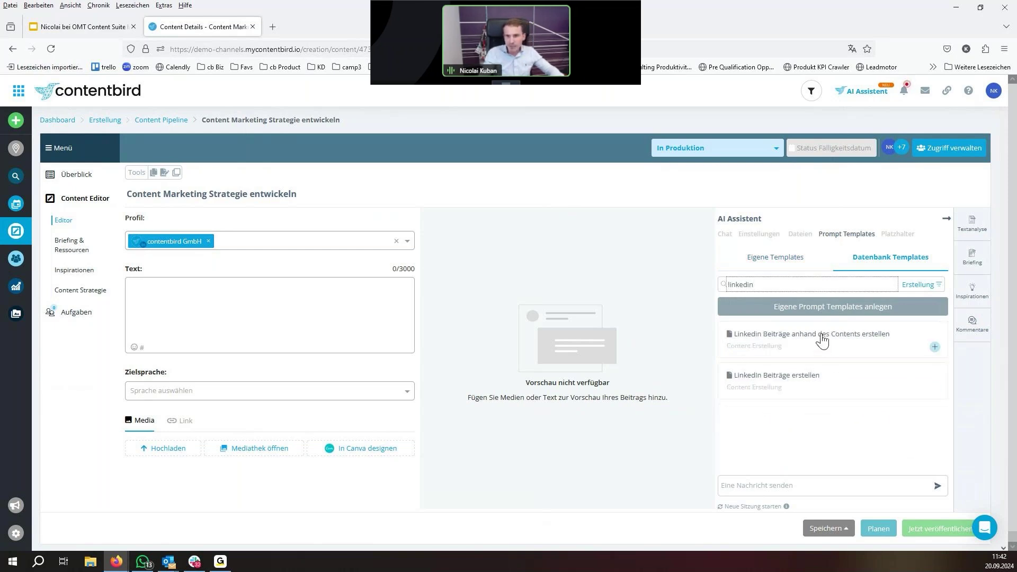
left_click(761, 379)
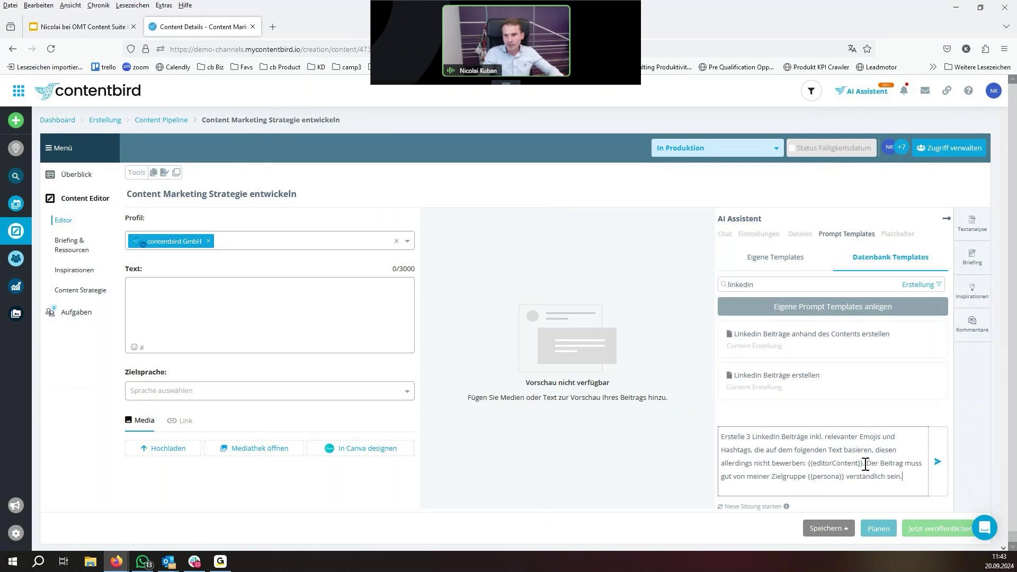
Replace the {{editorContent}} placeholder in the prompt with the title placeholder {{title}} and send the prompt
left_click_drag(863, 462, 812, 461)
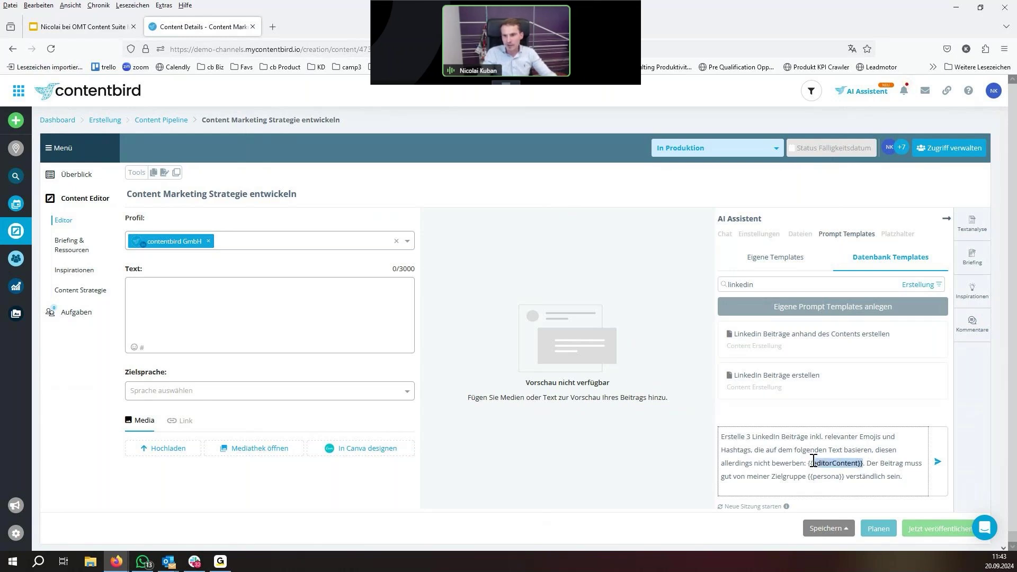
key("BackSpace")
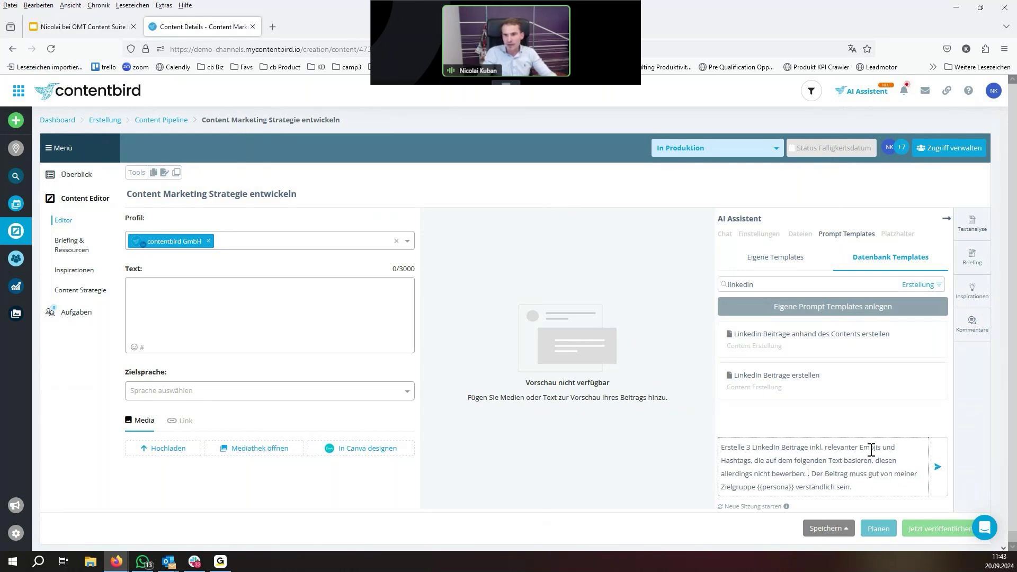
left_click(896, 233)
left_click(736, 260)
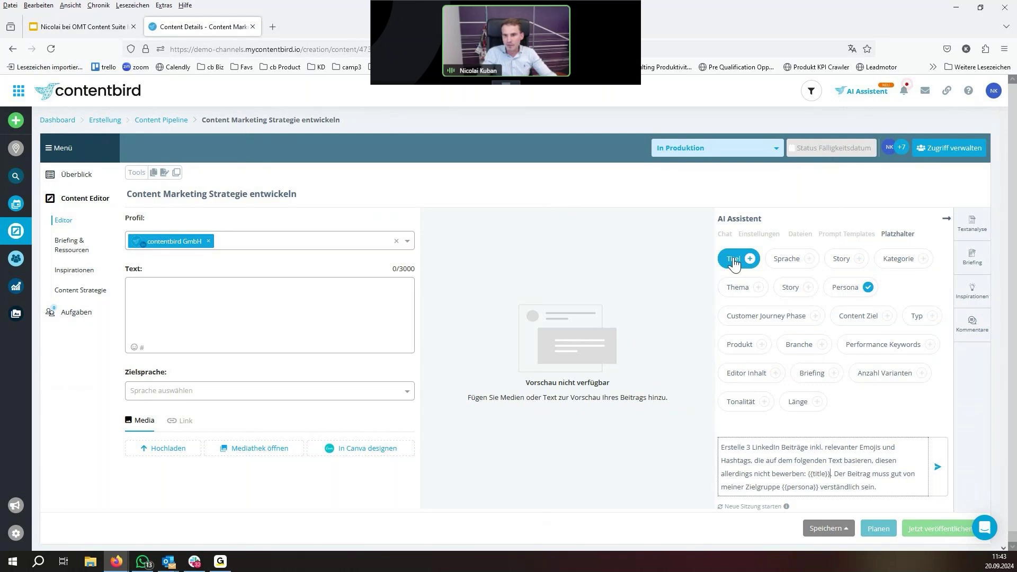
left_click(936, 473)
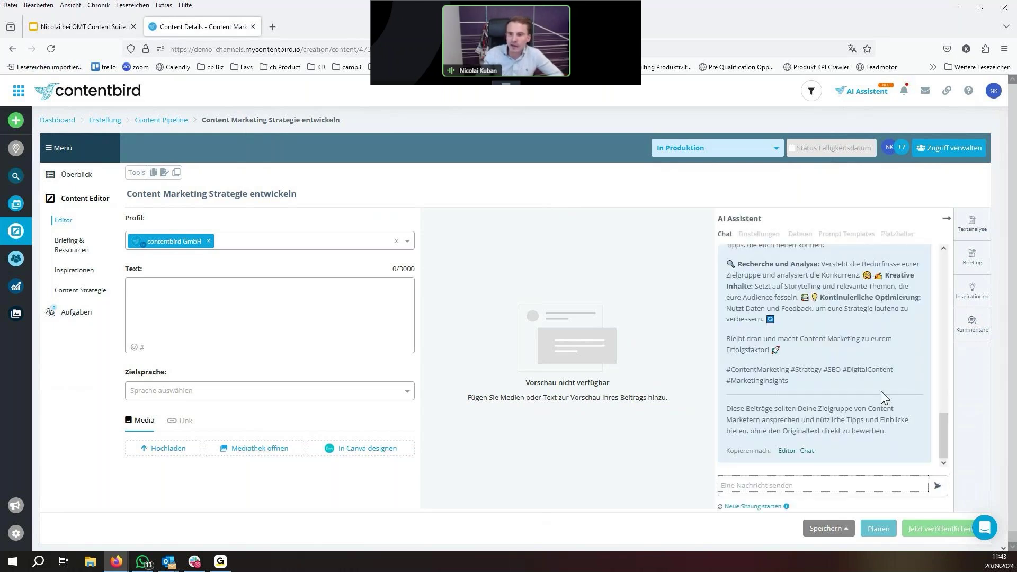
scroll(884, 384, "up", 2)
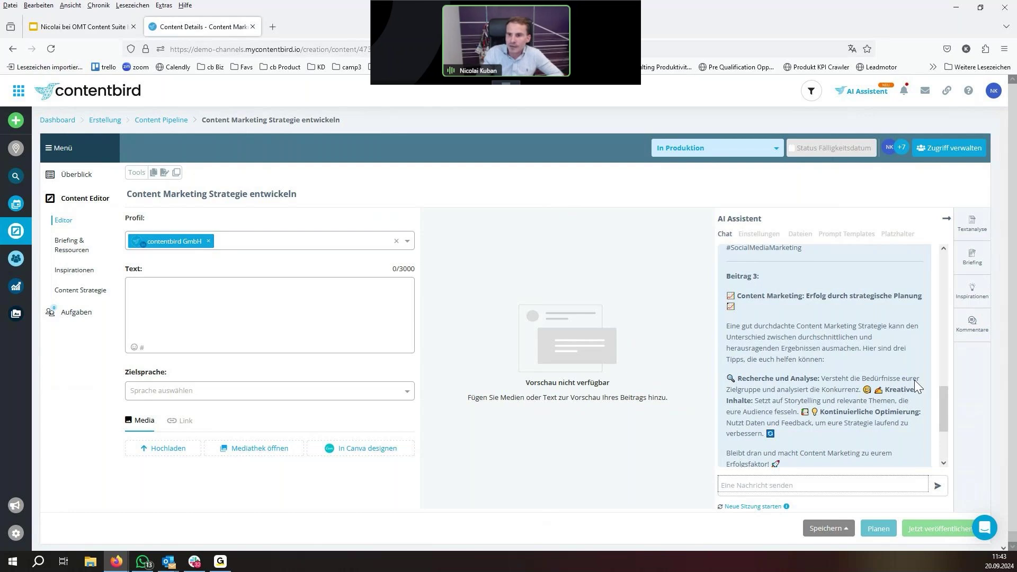
left_click_drag(943, 402, 875, 304)
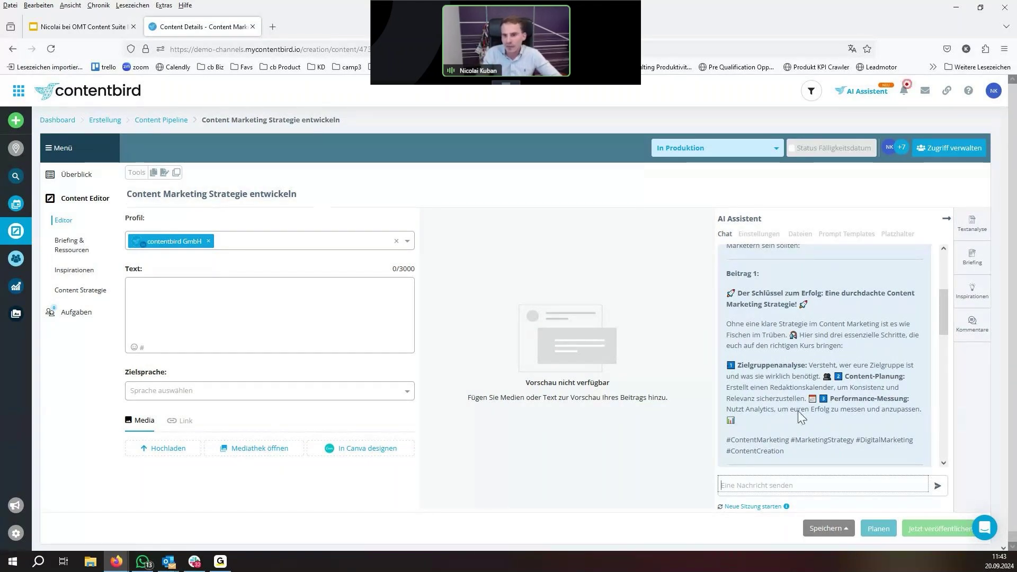
scroll(796, 372, "down", 2)
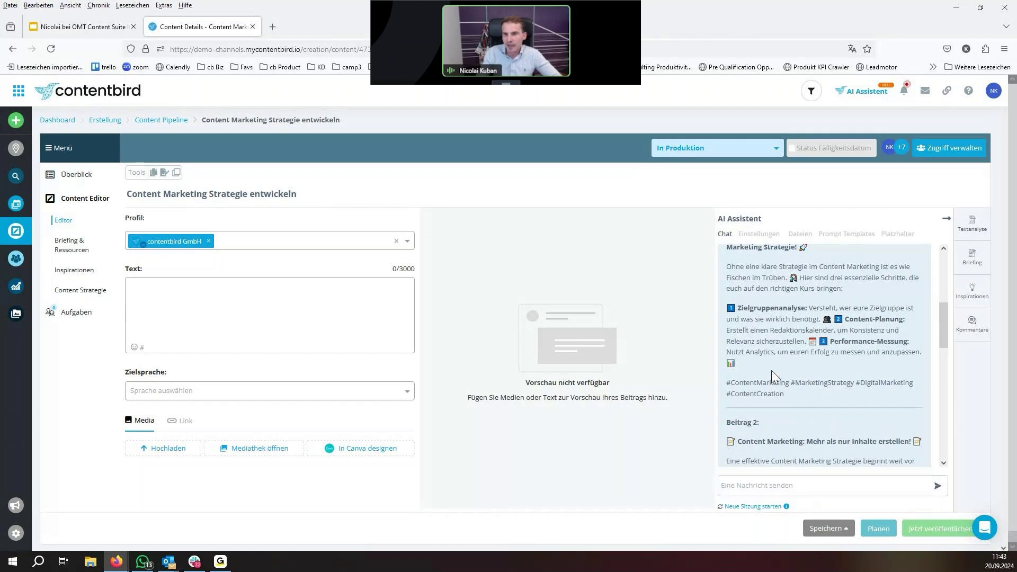
scroll(781, 361, "down", 5)
scroll(786, 363, "down", 1)
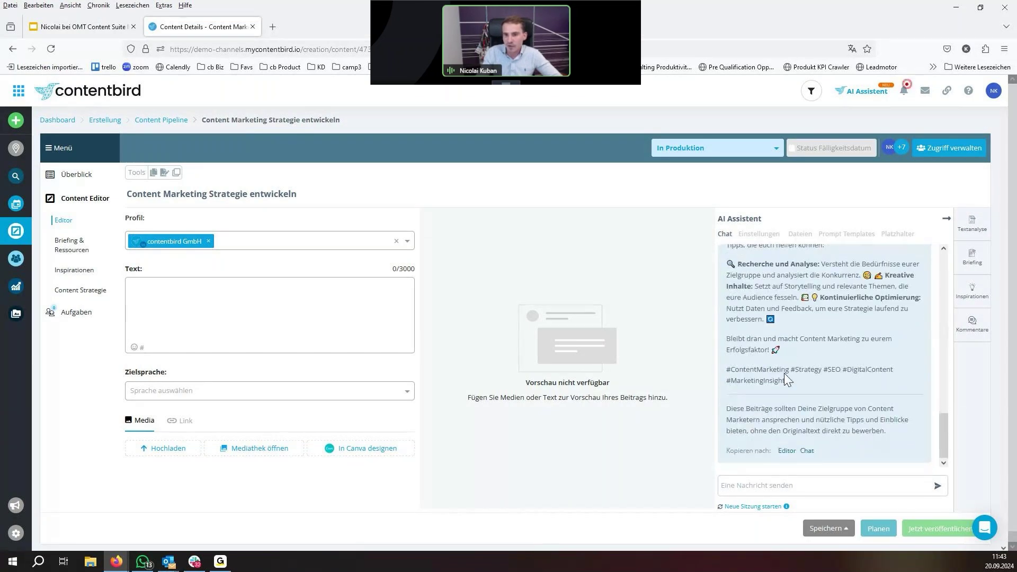
left_click(786, 450)
triple_click(259, 412)
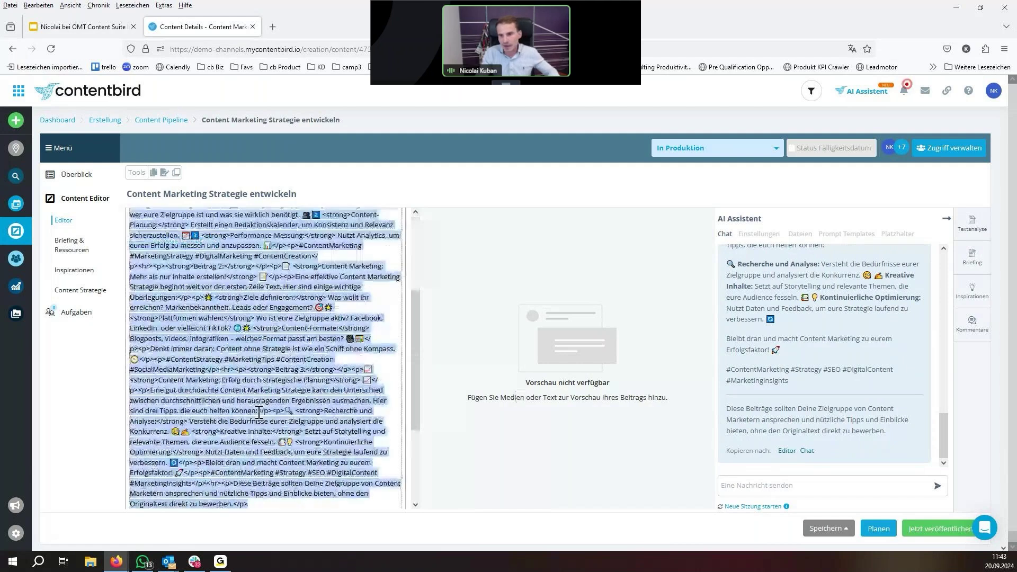
key("BackSpace")
Copy Beitrag 1 without its label from the AI answer into the post text, hashtags included, and expand the preview
scroll(783, 398, "up", 4)
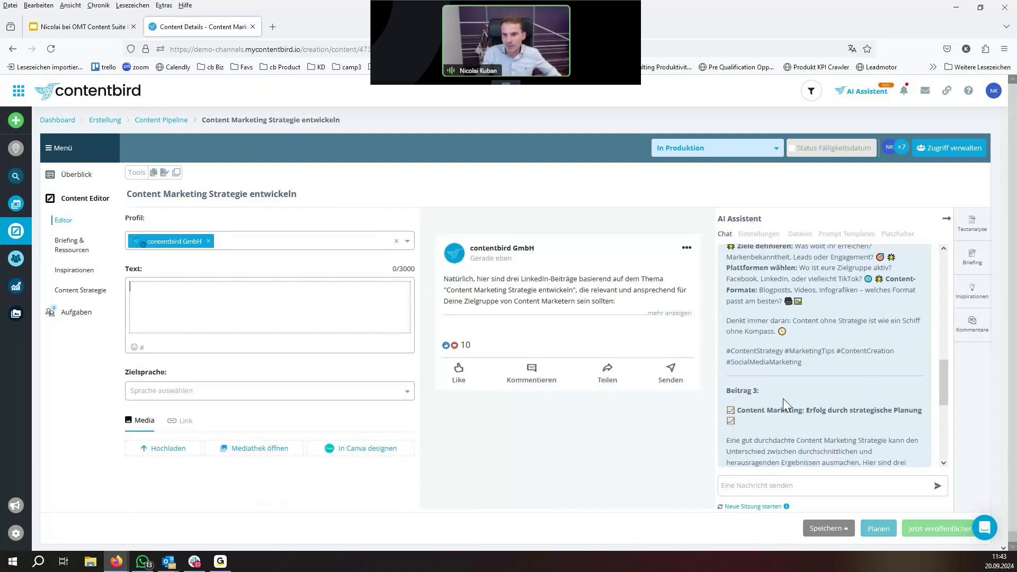
left_click_drag(793, 372, 731, 339)
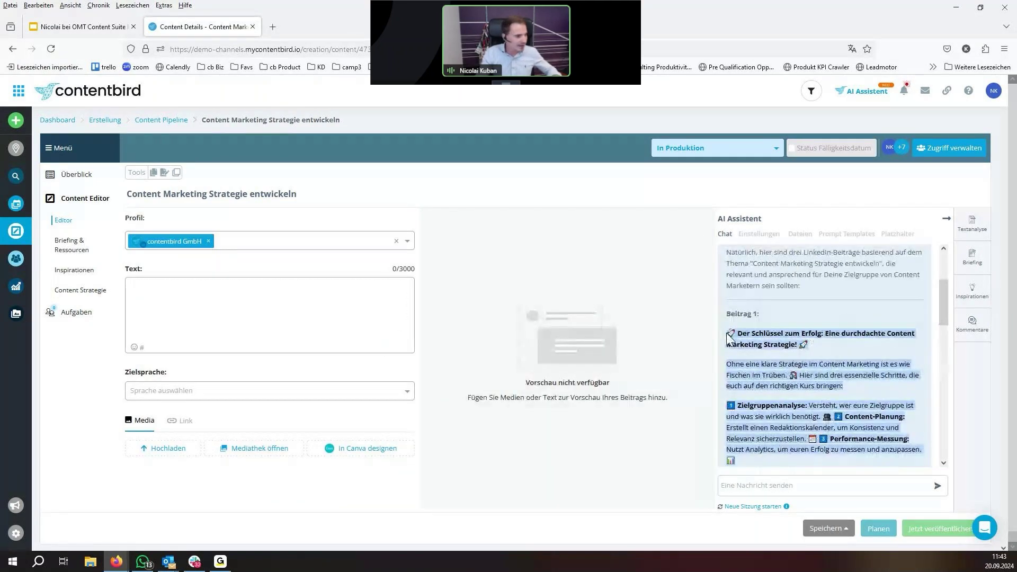
key("ctrl+c")
left_click(286, 298)
key("ctrl+v")
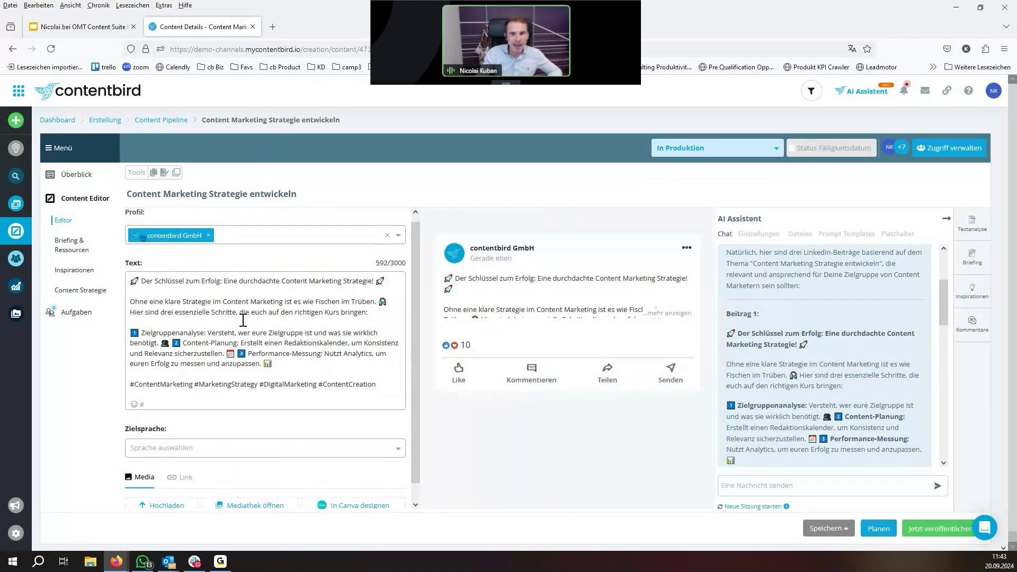
left_click(662, 313)
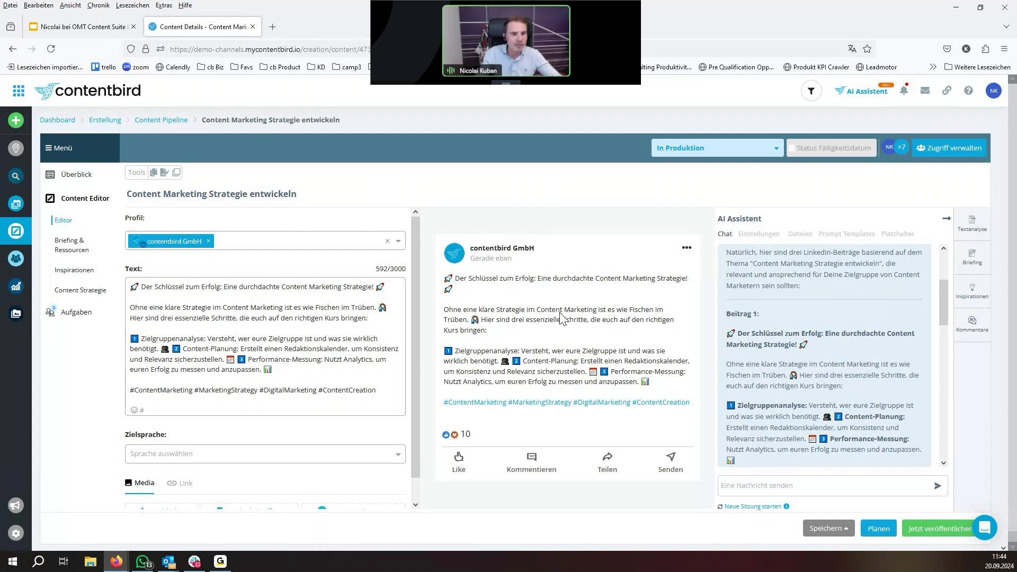
Separate the three numbered tips in the post text with blank lines and expand the post preview
left_click(187, 351)
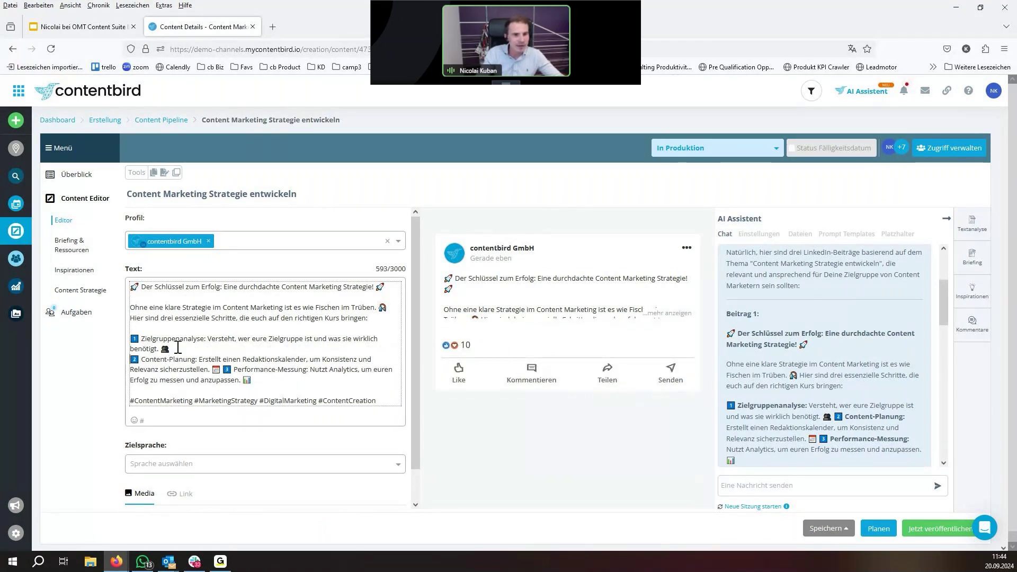
key("Return")
left_click(224, 380)
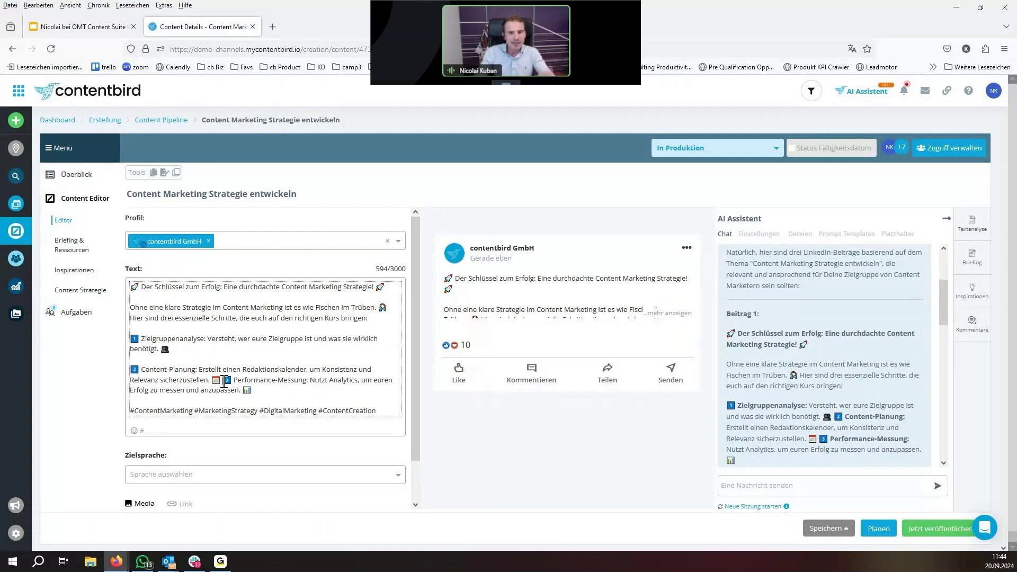
key("Return")
key("Return")
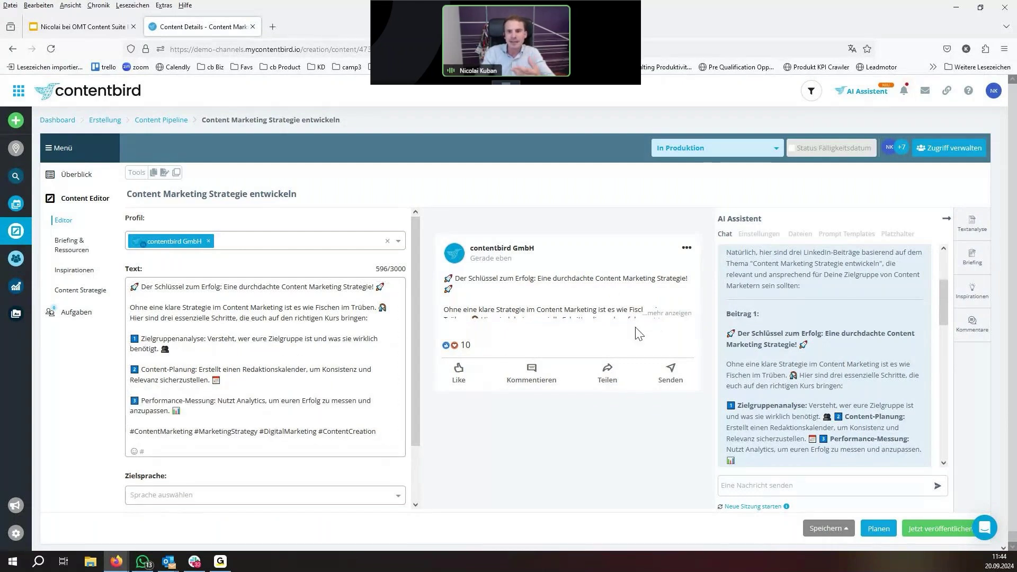
left_click(658, 315)
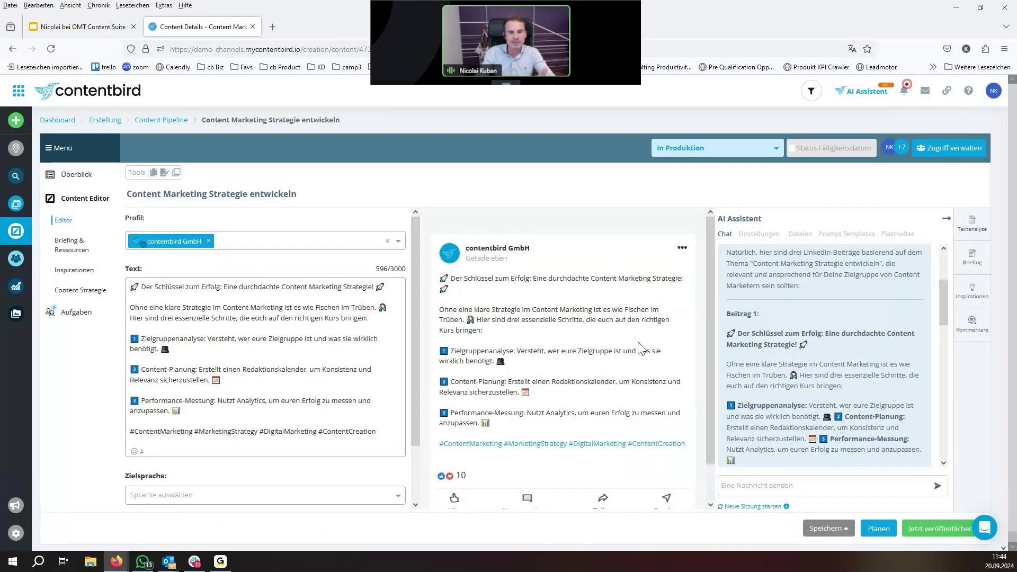
Send the AI Assistant the message "vorschlag nummer 1 ist super aber bitte gib mir 5 tipps dazu"
scroll(295, 356, "down", 1)
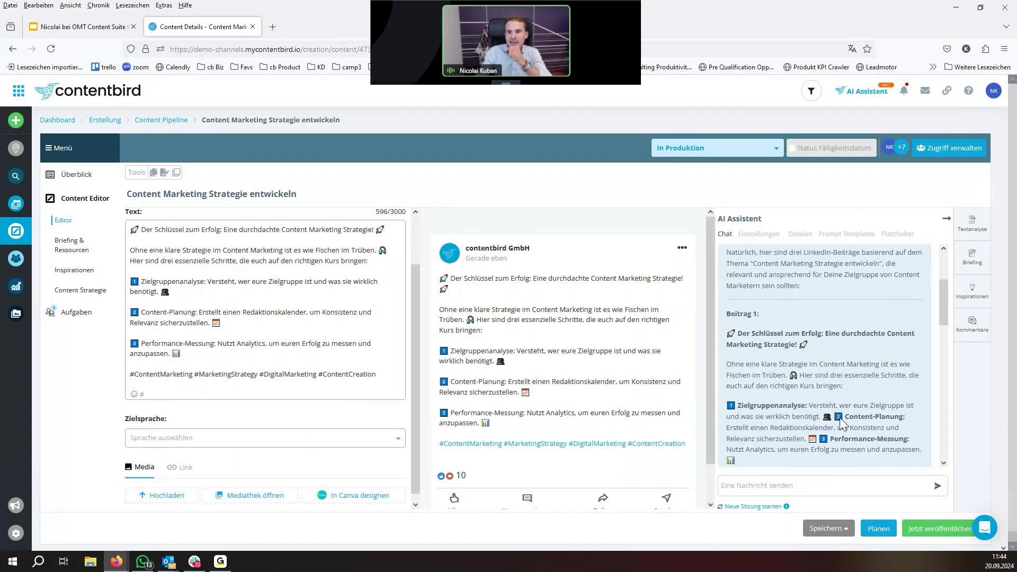
scroll(842, 424, "down", 1)
left_click(769, 485)
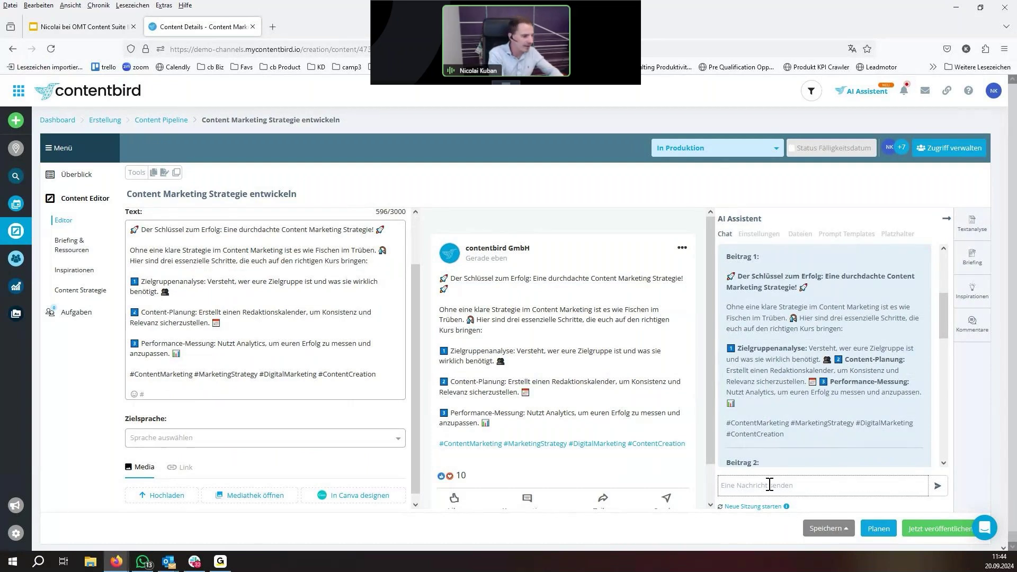
type("vorschlag numm")
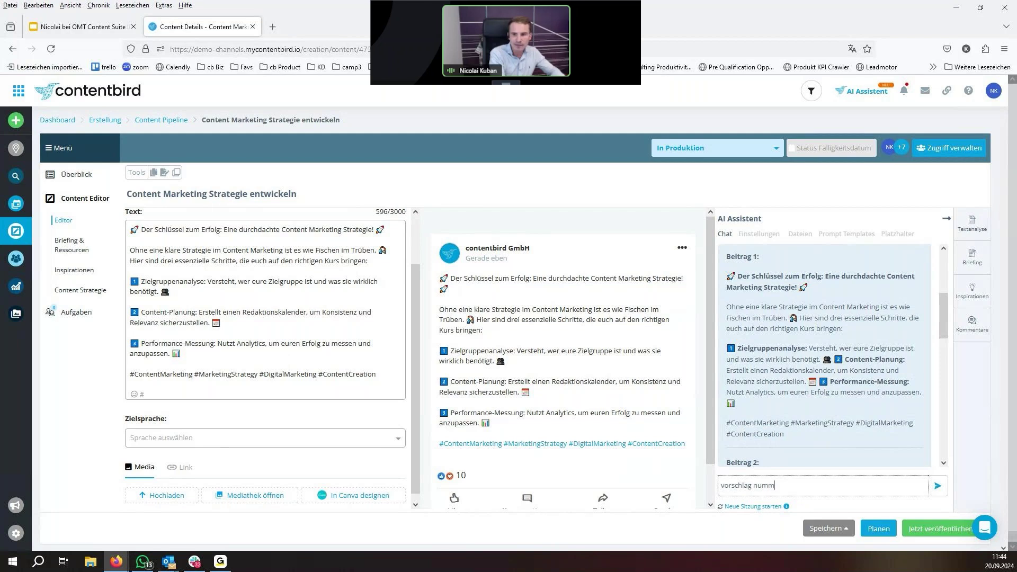
type("er 1 ist super aber bitte gib mir 5 tipps daz")
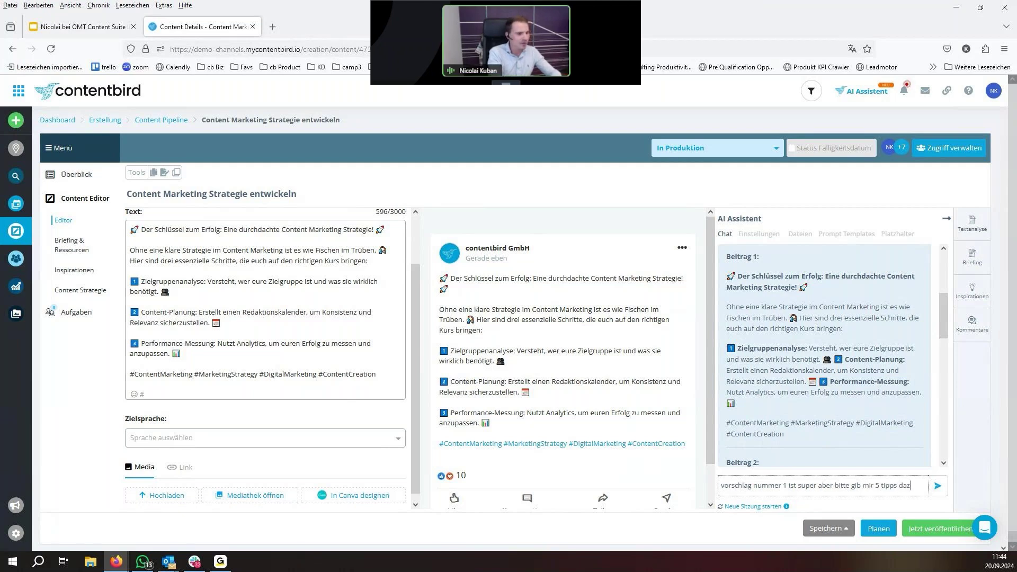
type("u")
key("Return")
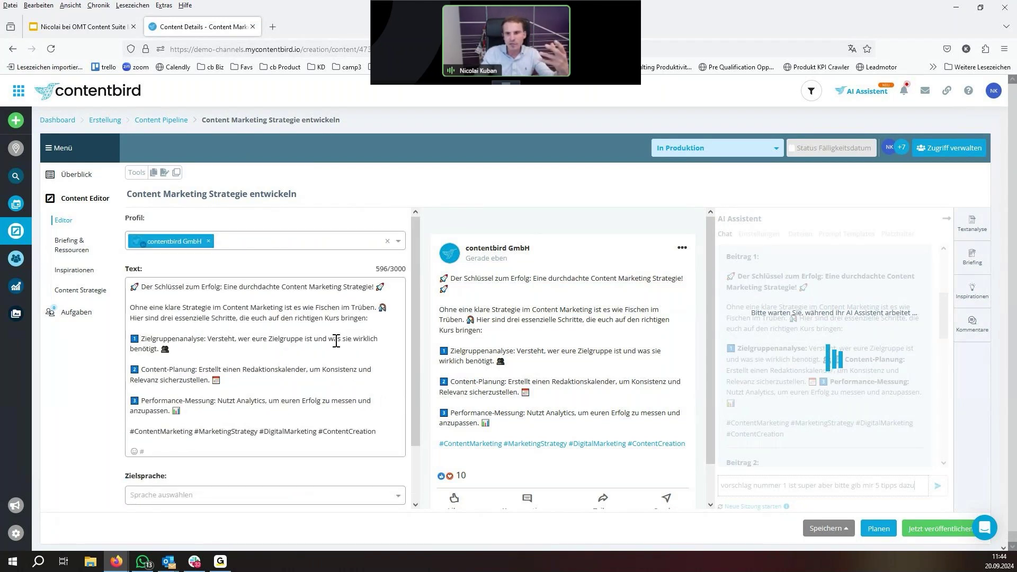
Copy the tips Content-Optimierung and Distribution from the revised AI answer into the post text below the Performance-Messung tip
scroll(820, 363, "up", 2)
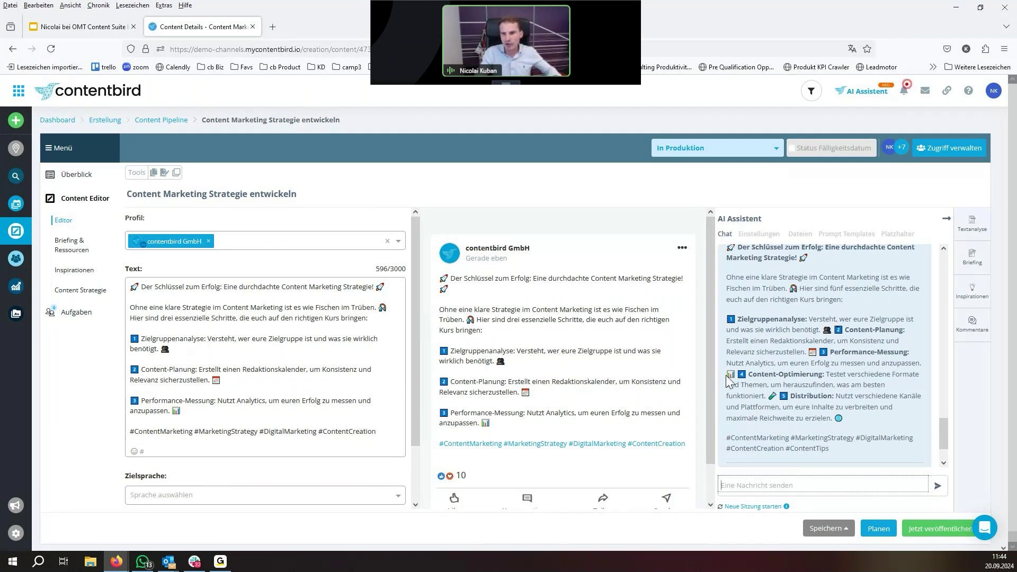
left_click_drag(725, 375, 842, 418)
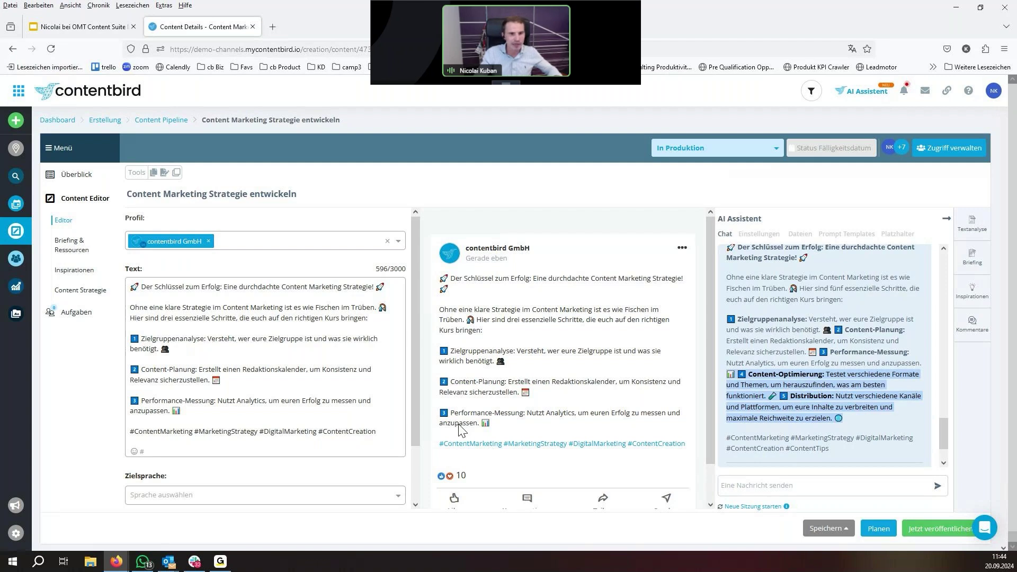
left_click(254, 424)
key("ctrl+v")
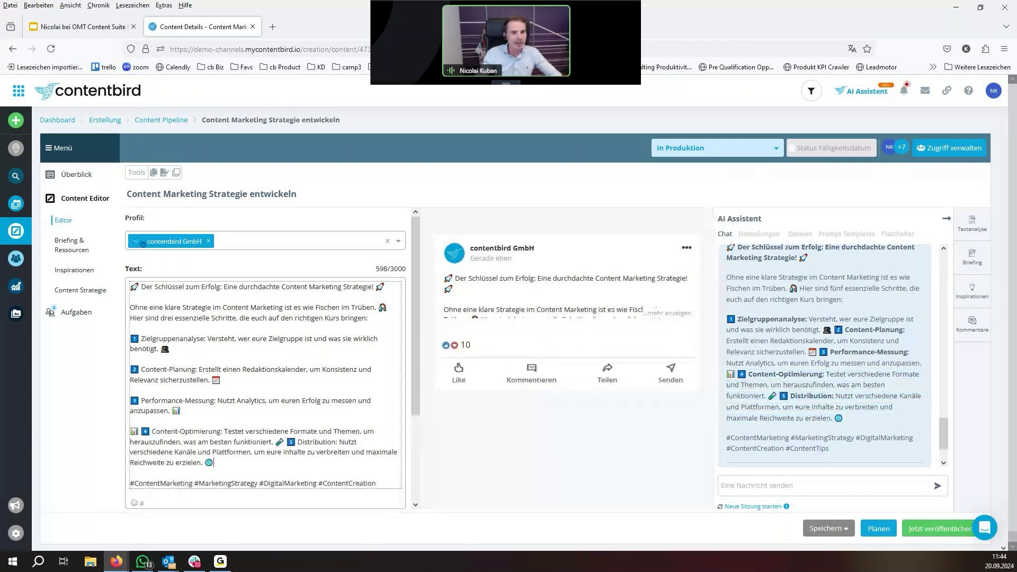
Put a blank line between tips 4 and 5 and delete the stray emojis in front of their numbers
left_click(275, 442)
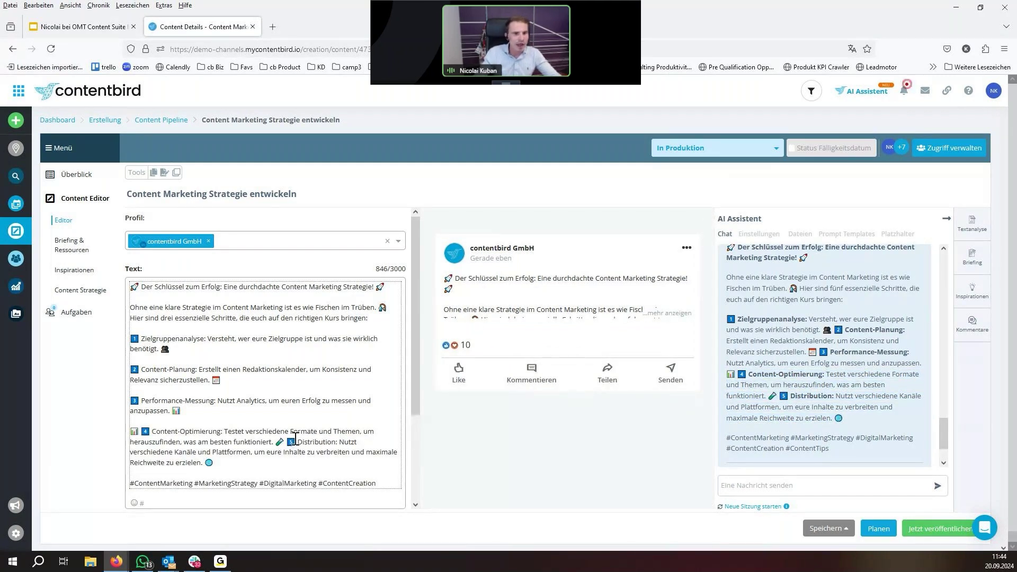
key("Return")
key("Return")
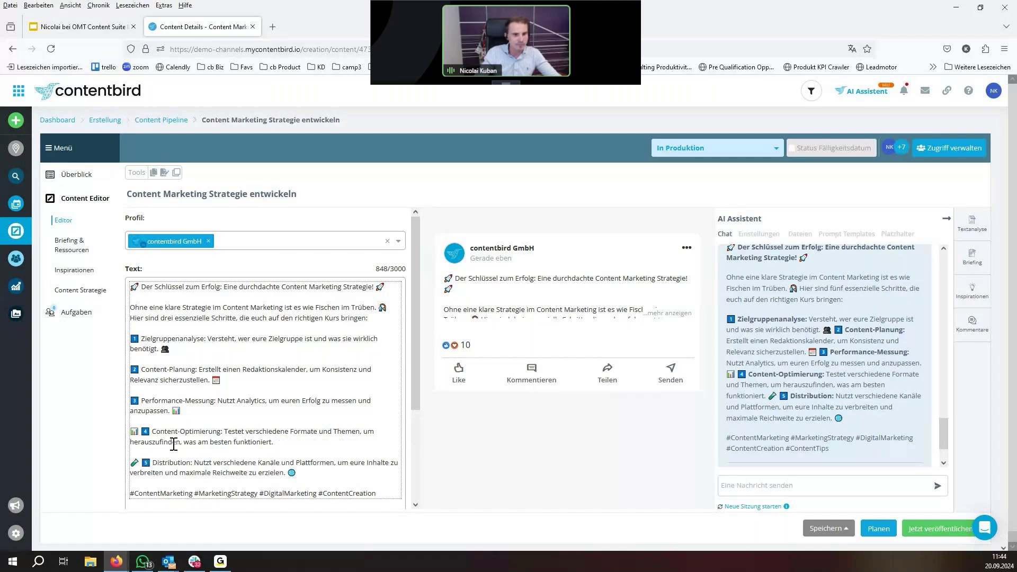
left_click(140, 432)
key("BackSpace")
key("BackSpace")
left_click(137, 458)
key("BackSpace")
key("BackSpace")
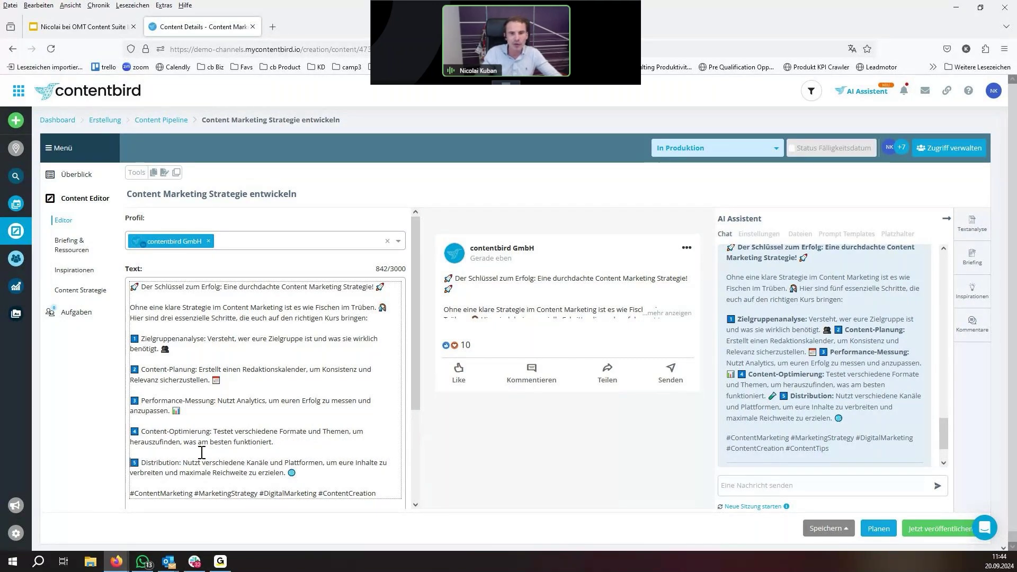
Expand the LinkedIn post preview and review the full post with its five tips and hashtags
left_click(668, 313)
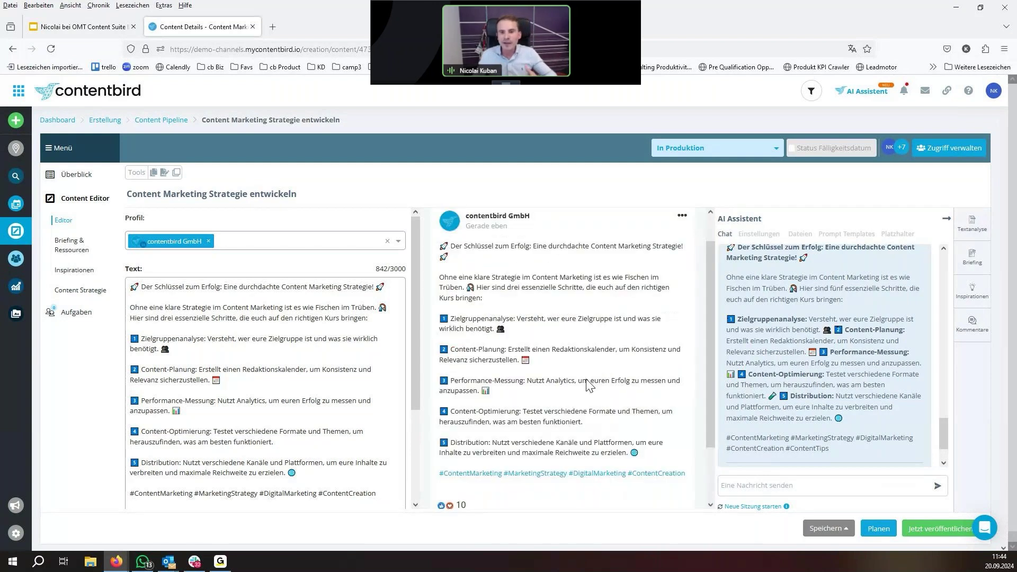
scroll(586, 384, "down", 1)
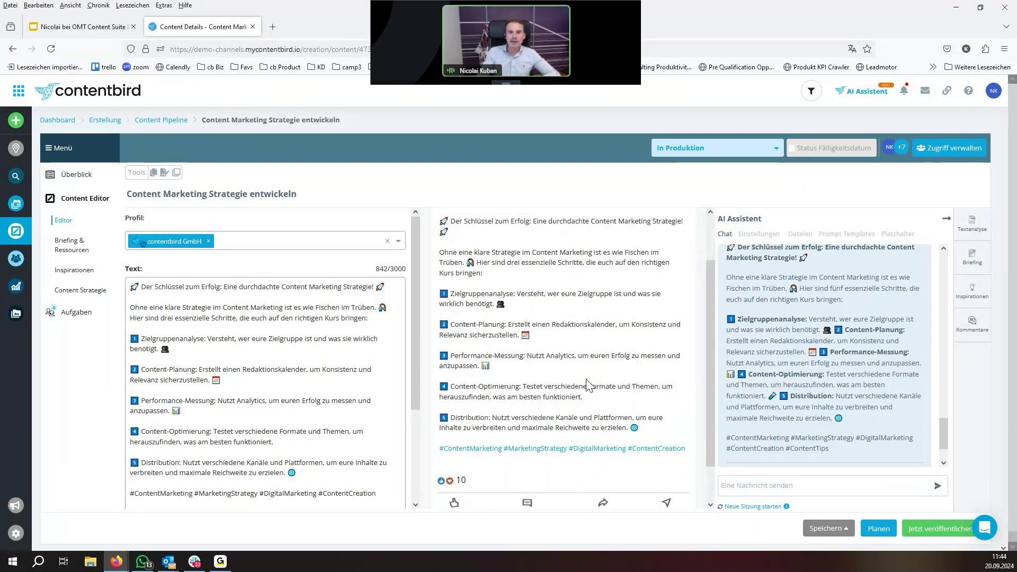
scroll(609, 386, "down", 2)
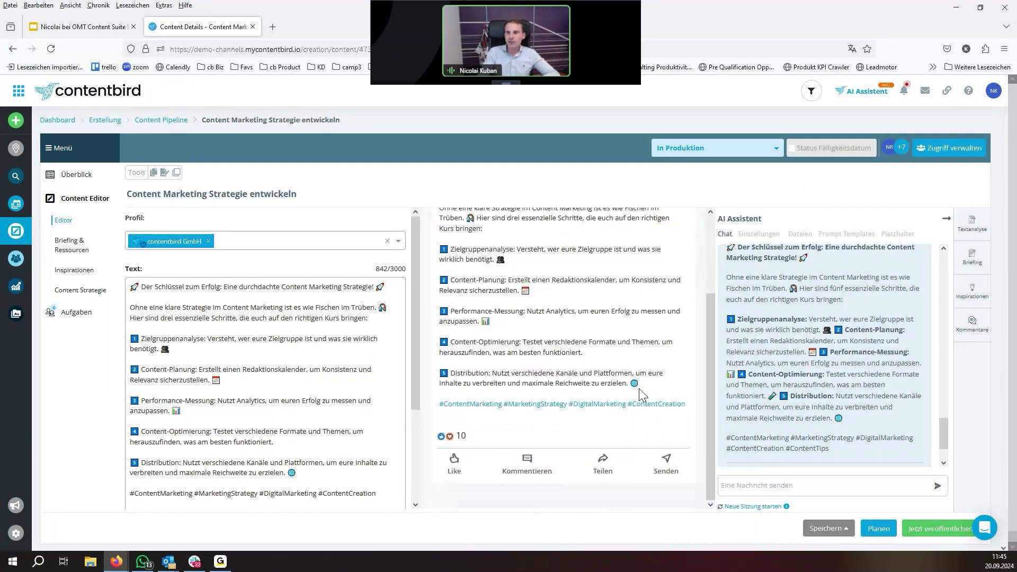
left_click(883, 531)
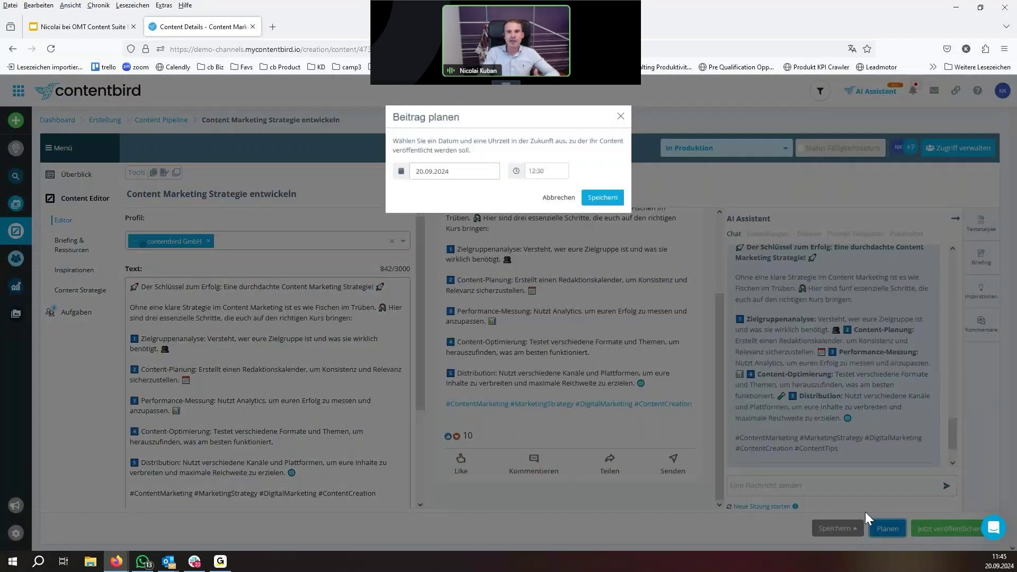
left_click(466, 171)
left_click(431, 302)
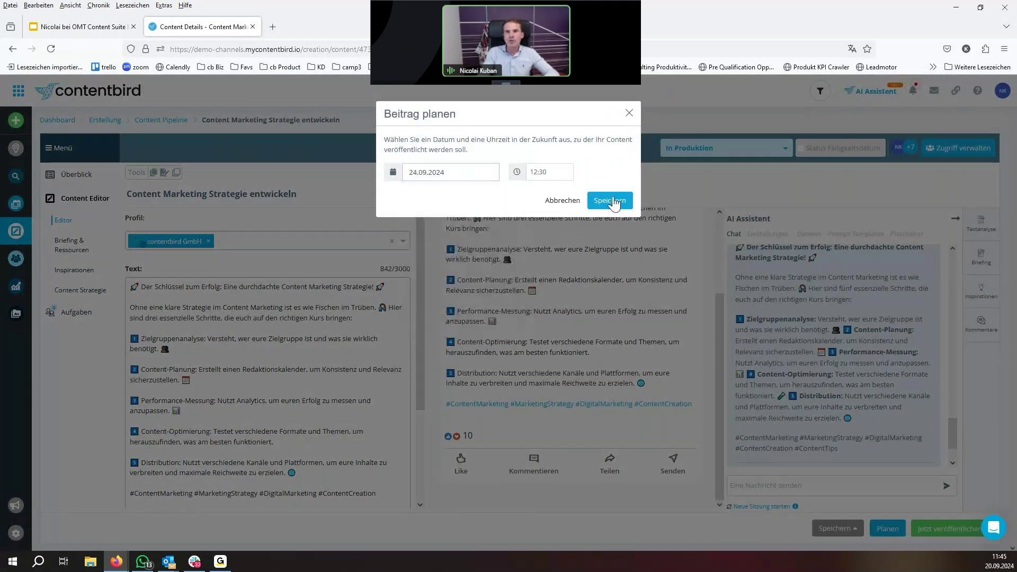
left_click(628, 114)
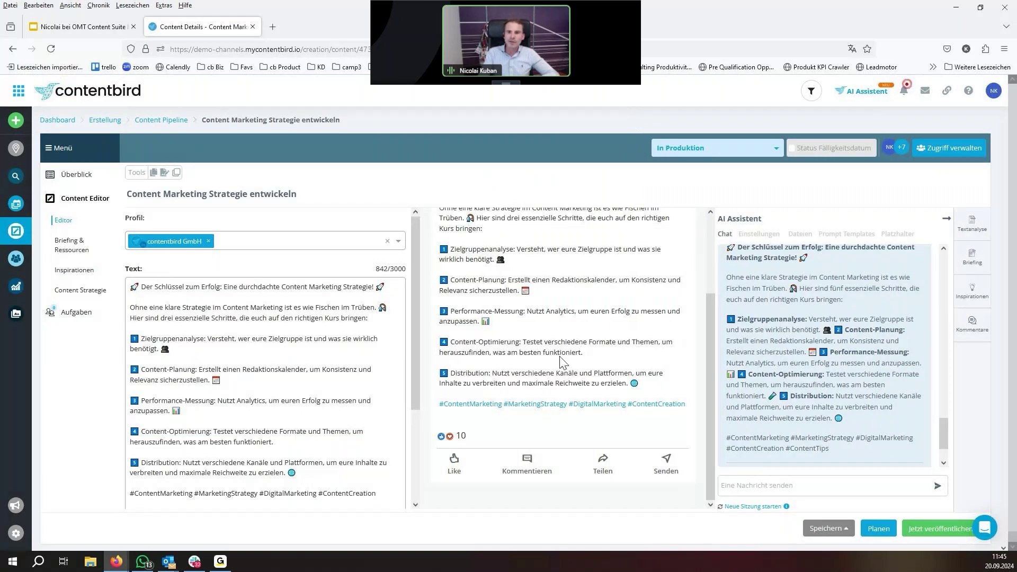
Start a new AI Assistant session beside the post
scroll(563, 363, "up", 2)
scroll(804, 362, "up", 5)
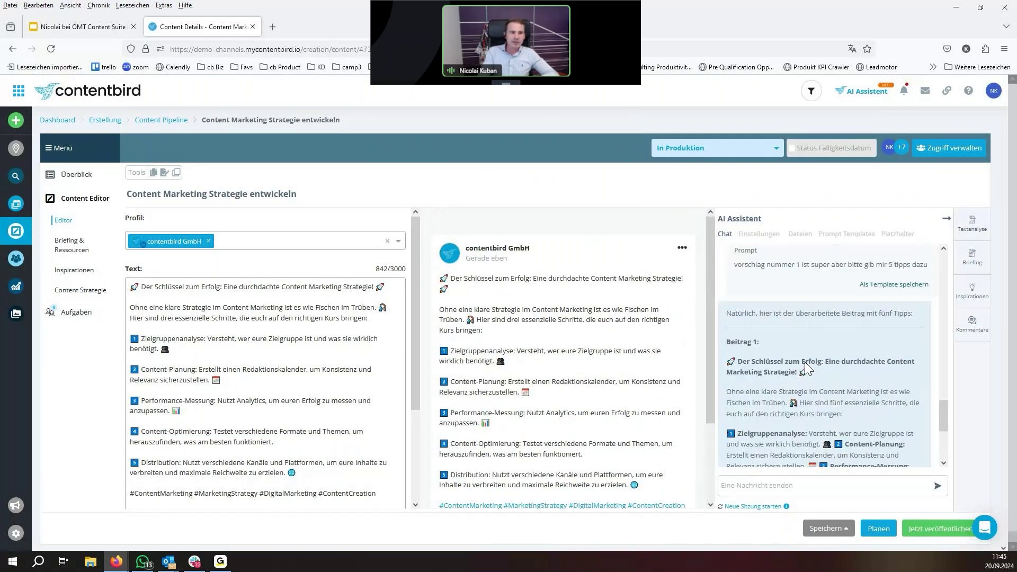
scroll(805, 361, "down", 1)
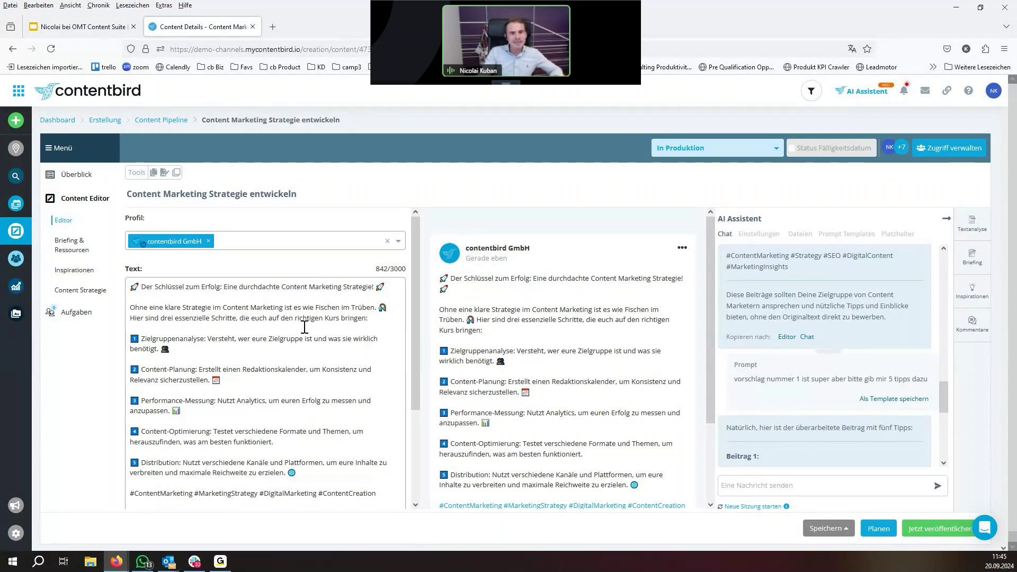
scroll(300, 318, "down", 1)
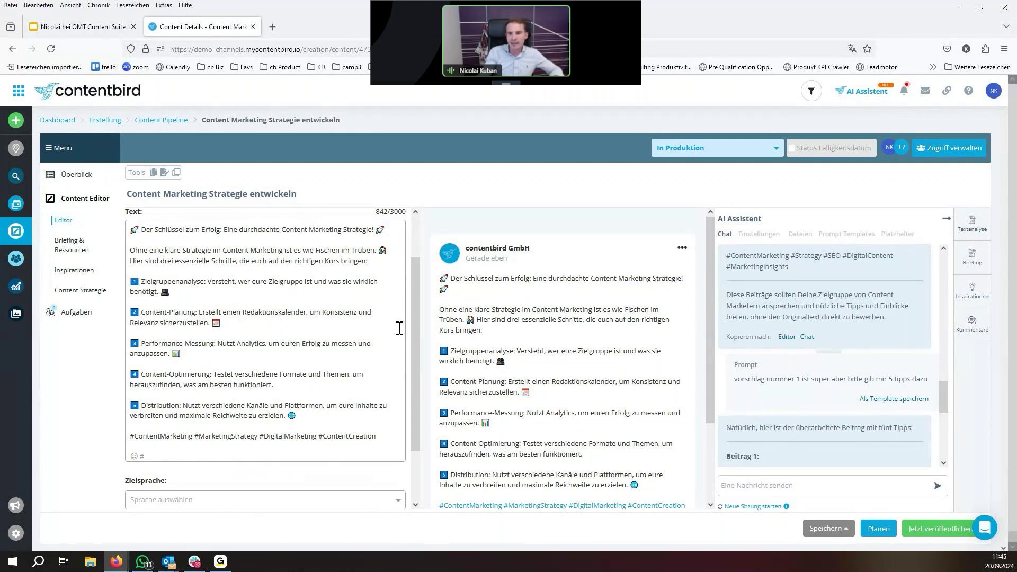
scroll(858, 419, "down", 6)
left_click(811, 473)
left_click(752, 496)
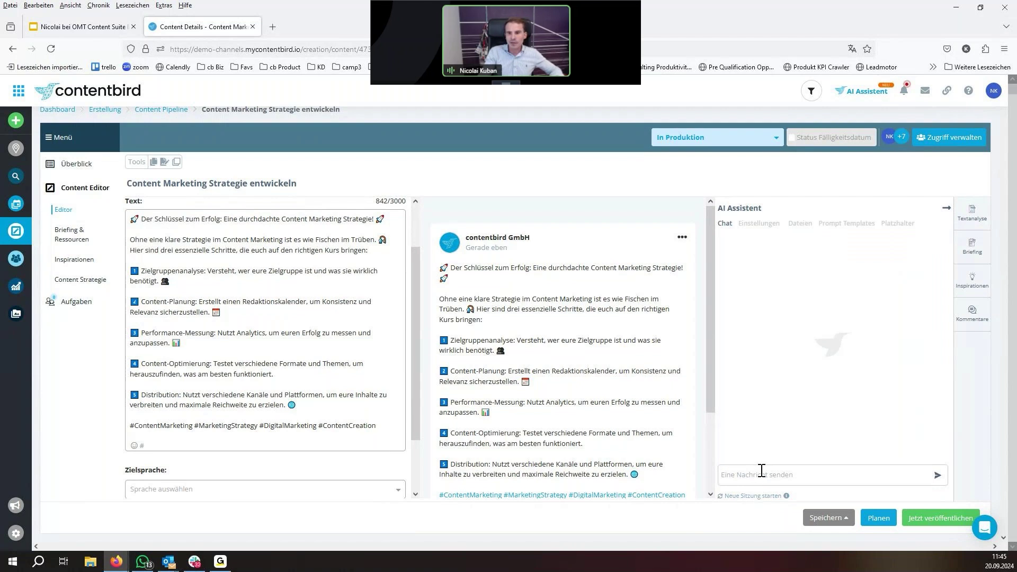
Send the AI Assistant the Editor Inhalt placeholder with the message "bitte daraus einen blogpost schreiben"
left_click(895, 224)
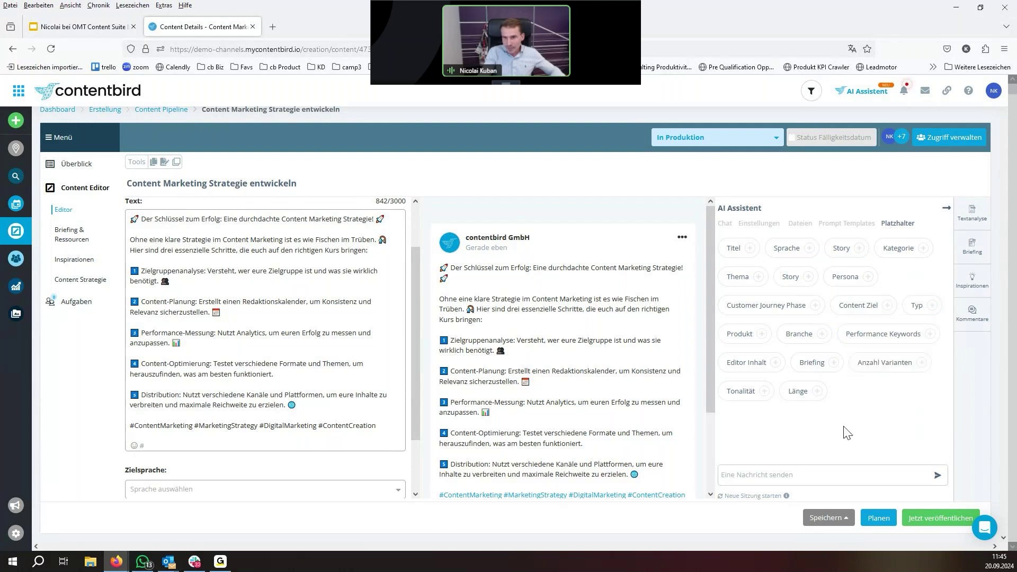
left_click(748, 364)
type("bitte daraus einen blogpost schreiben")
key("Return")
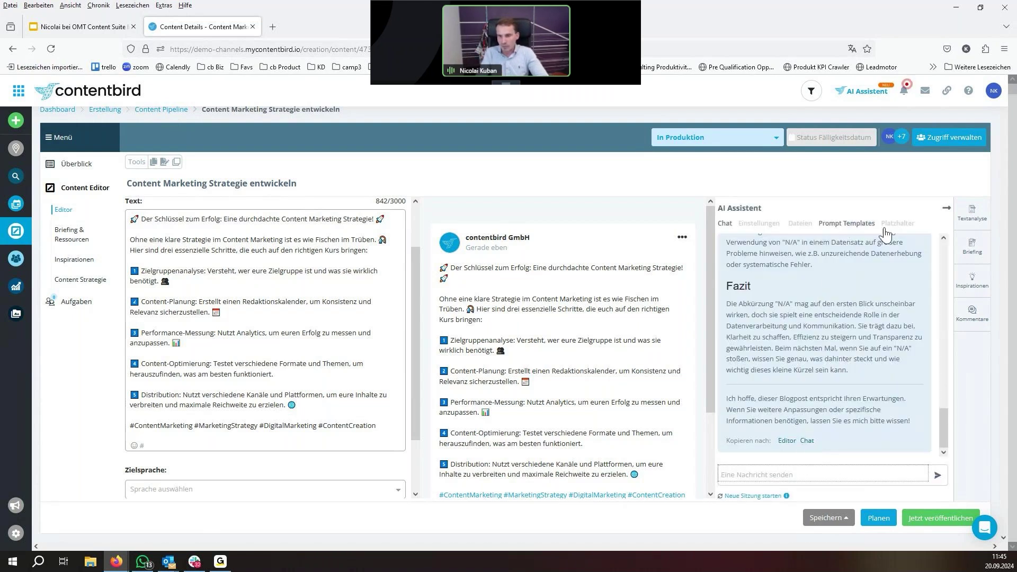
Read through the blog post generated by the AI Assistant from its title to the Fazit section
scroll(834, 334, "up", 5)
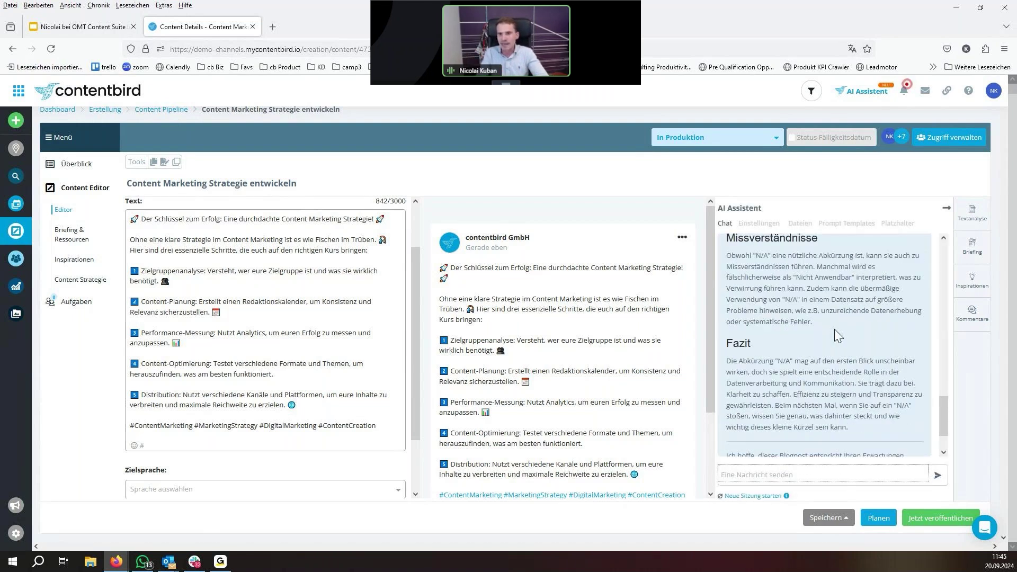
scroll(822, 339, "up", 6)
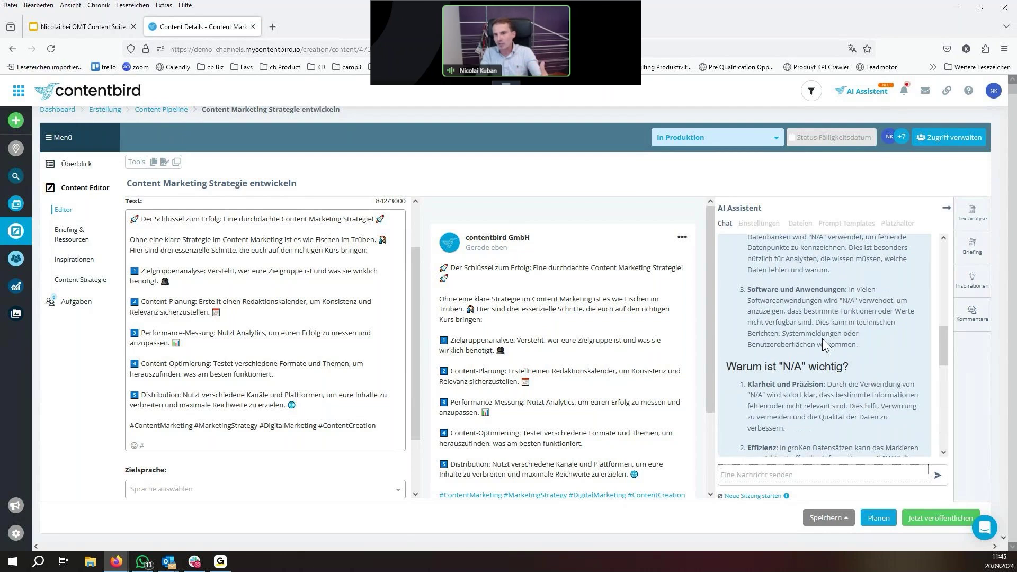
scroll(823, 344, "up", 2)
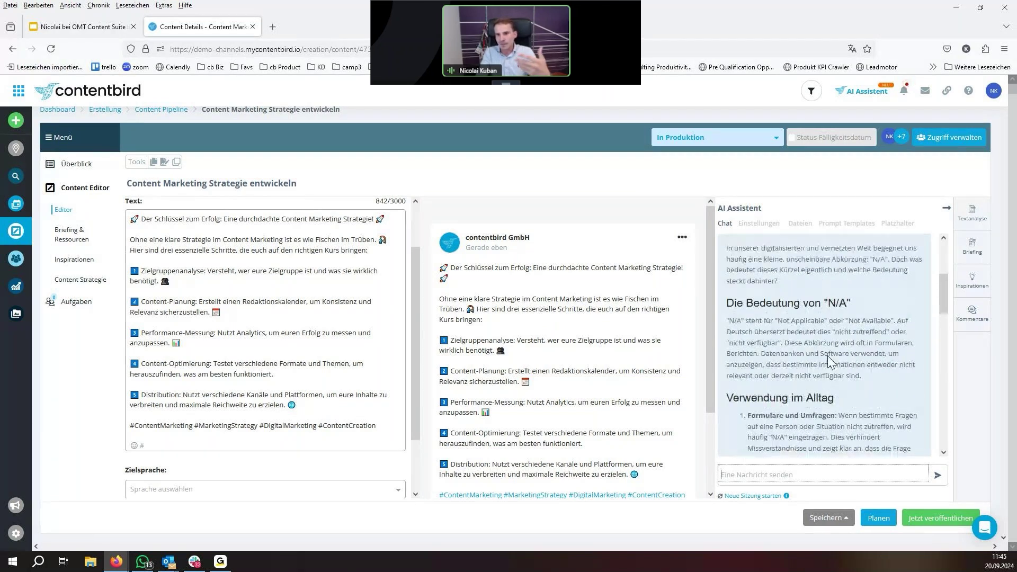
scroll(825, 353, "up", 3)
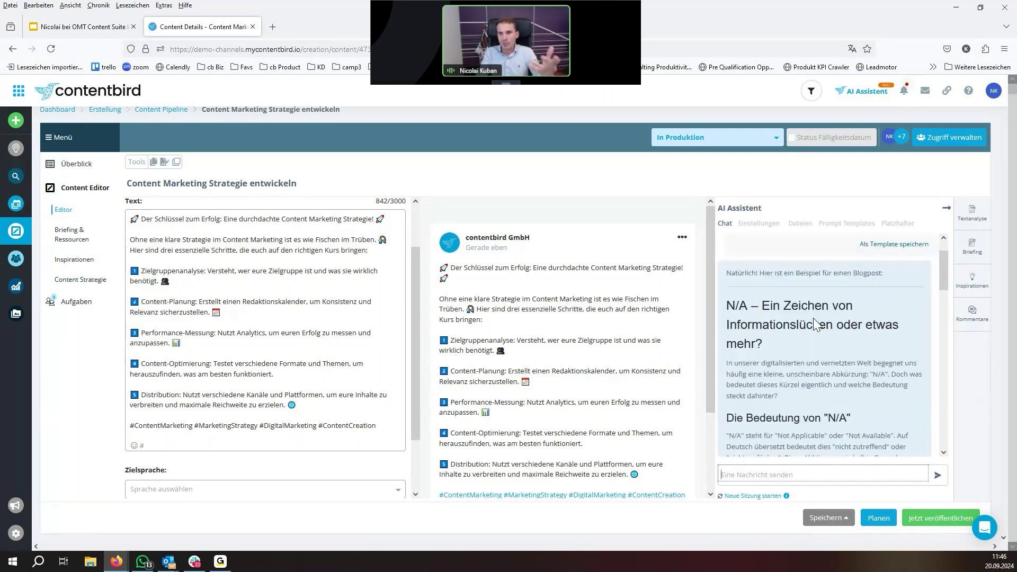
scroll(812, 317, "down", 10)
scroll(810, 310, "down", 2)
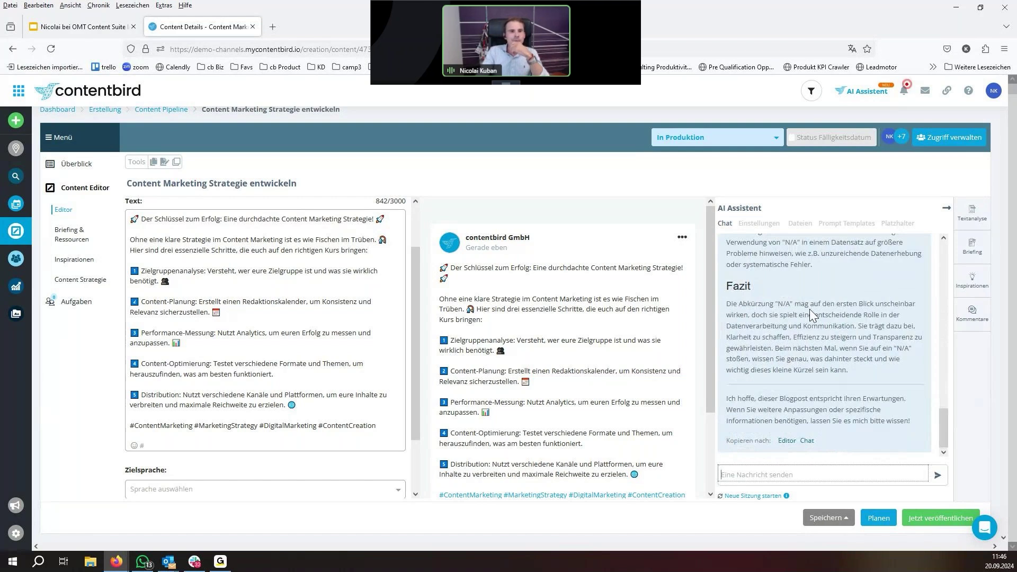
Go to the AI Content Ideen research and view the details of the KI-Weiterbildung job
mouse_move(18, 151)
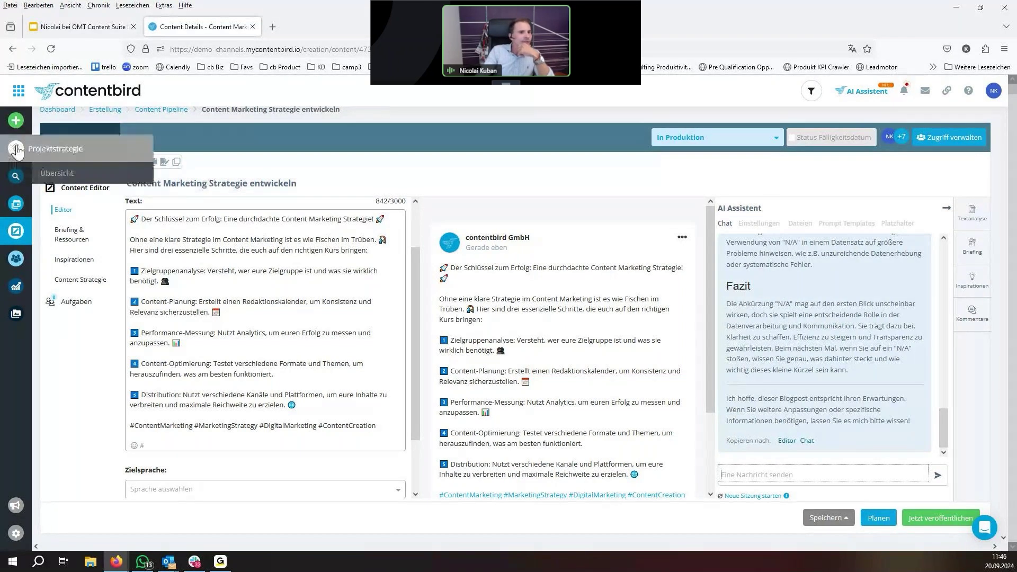
mouse_move(16, 177)
left_click(67, 204)
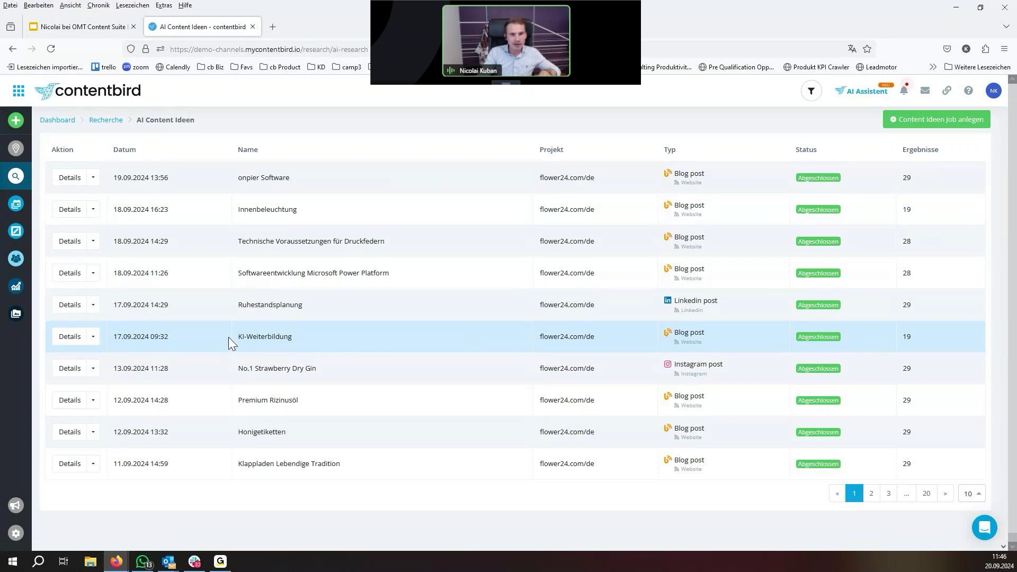
left_click(67, 336)
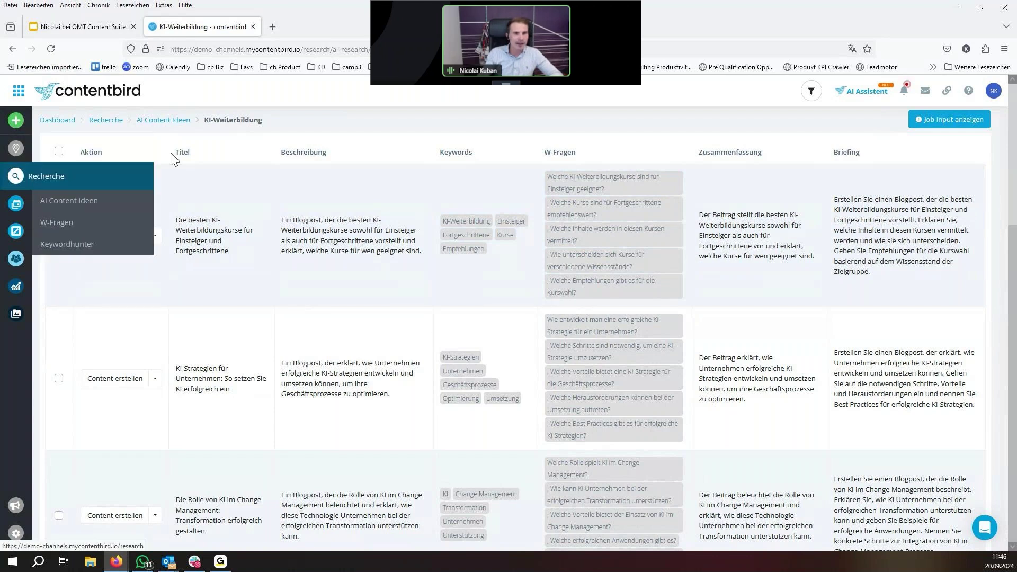
Return to the LinkedIn post "Content Marketing Strategie entwickeln" through the Content Pipeline and display the AI Assistant
key("alt+Left")
key("alt+Left")
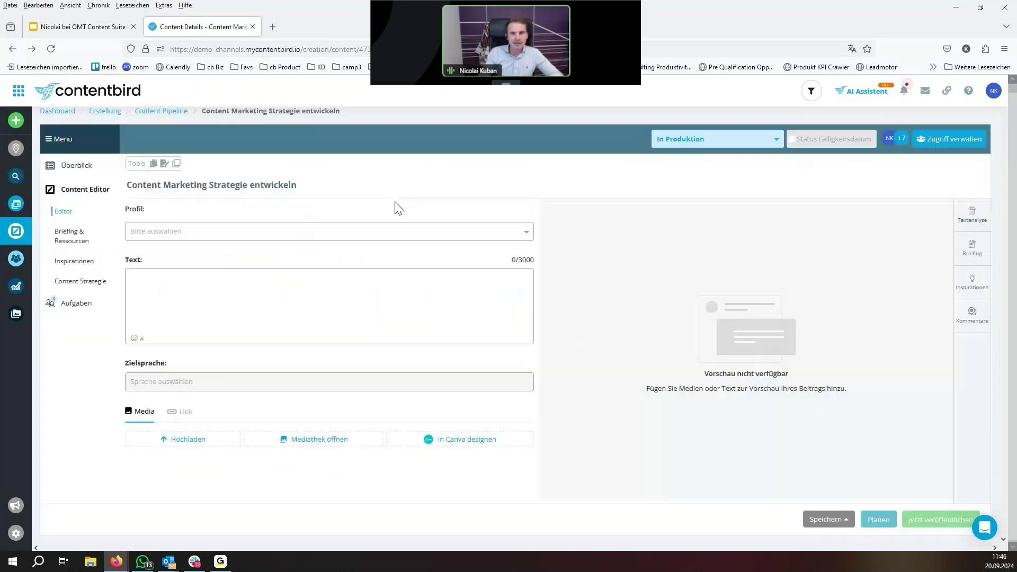
key("Return")
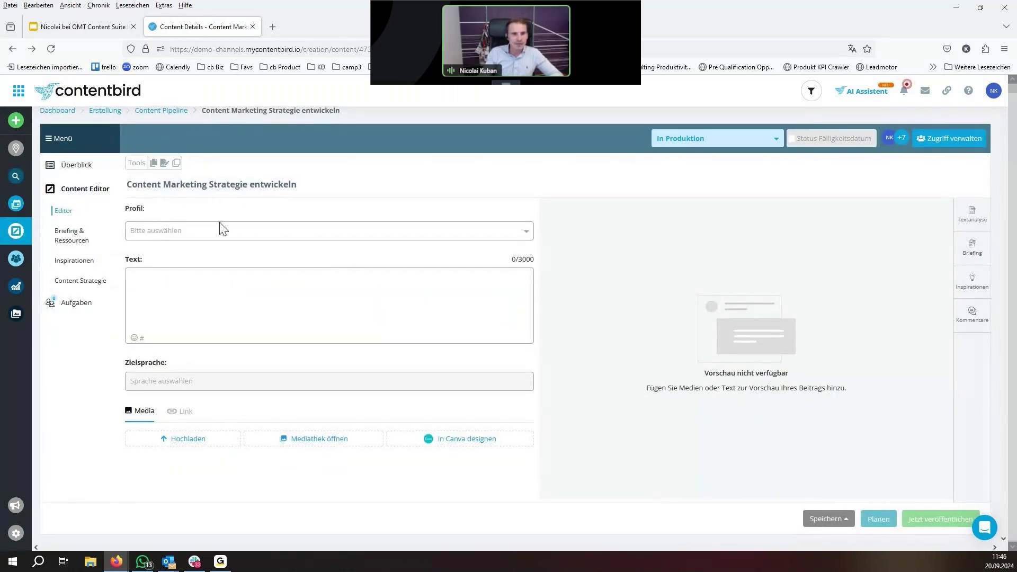
scroll(597, 272, "up", 1)
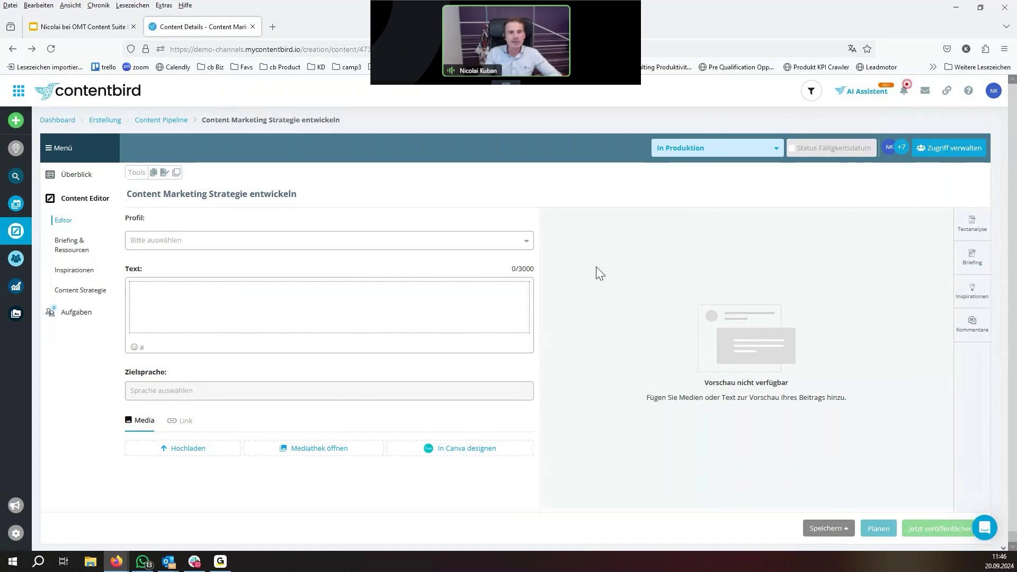
left_click(166, 121)
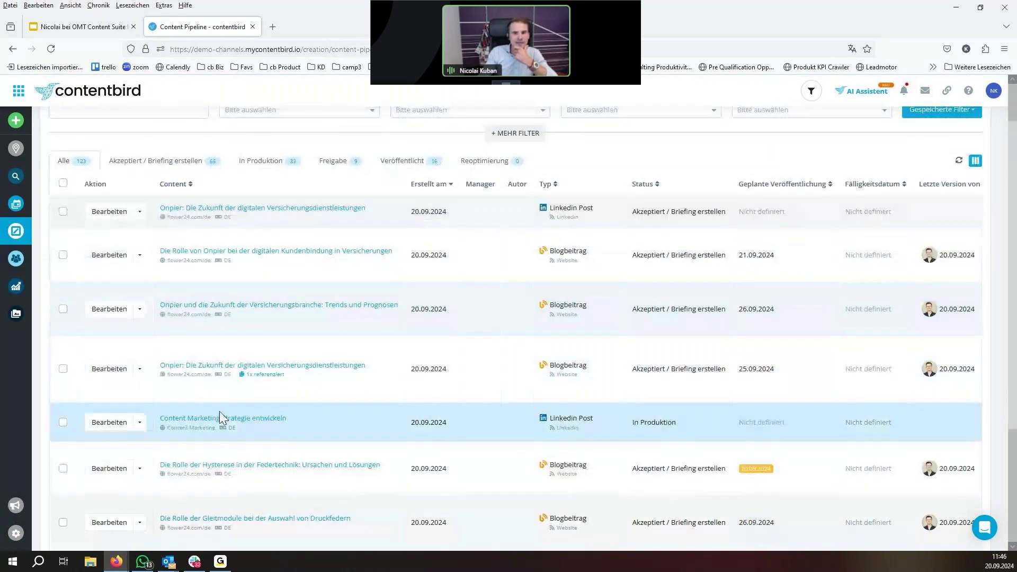
left_click(219, 413)
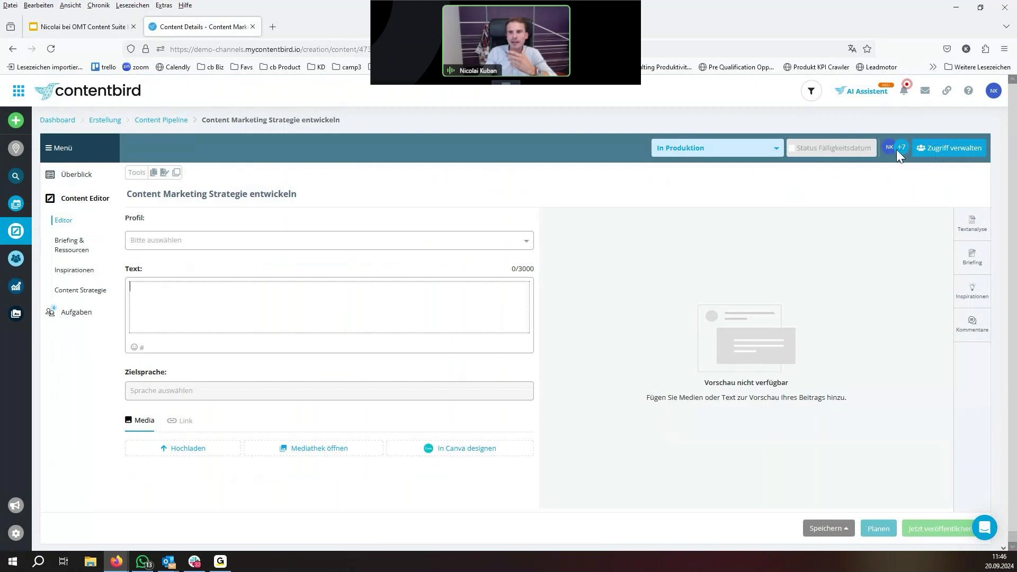
left_click(863, 91)
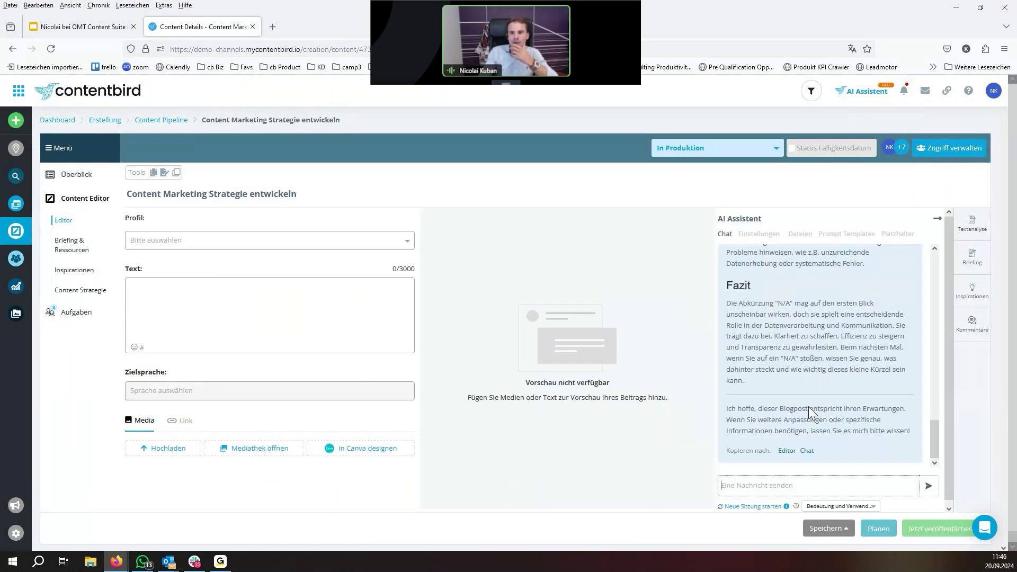
Check the AI Assistant's session history for earlier chat sessions
left_click(822, 507)
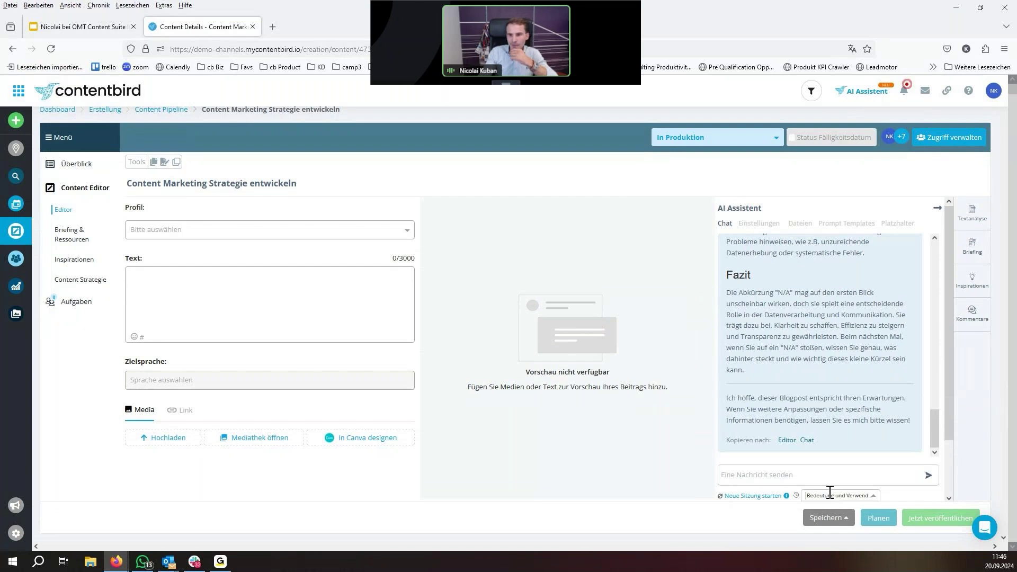
left_click(873, 501)
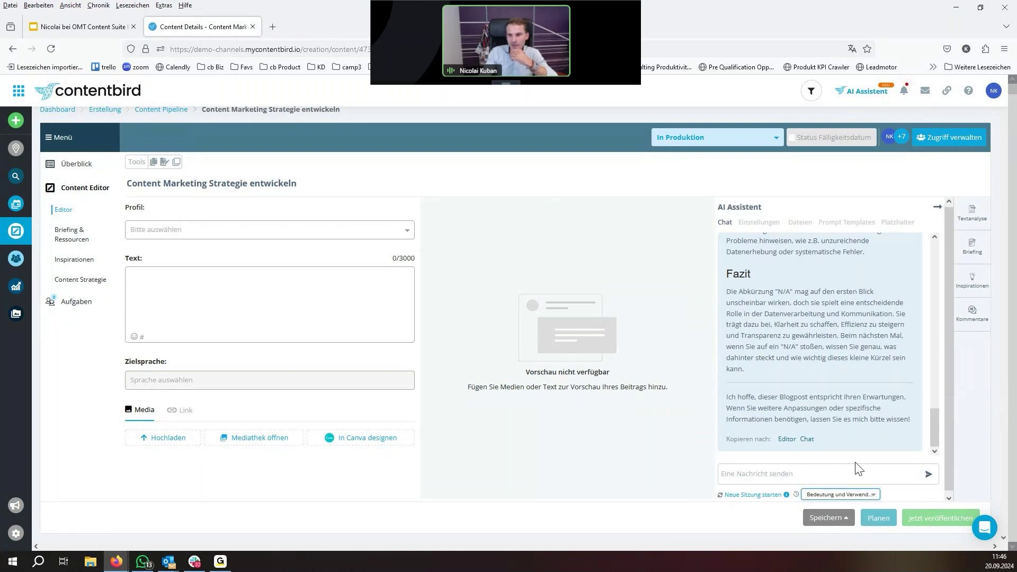
left_click(856, 491)
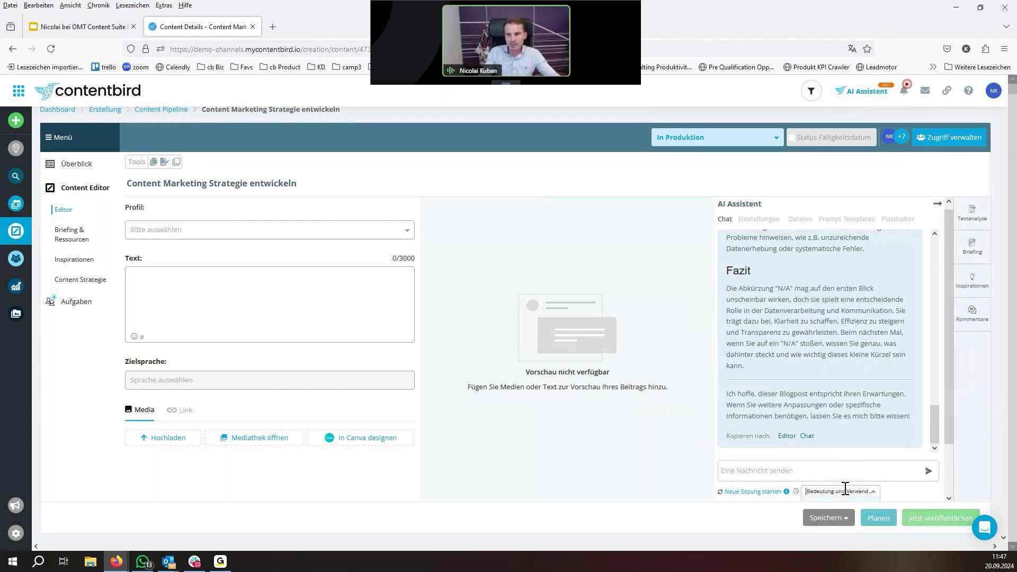
left_click(845, 490)
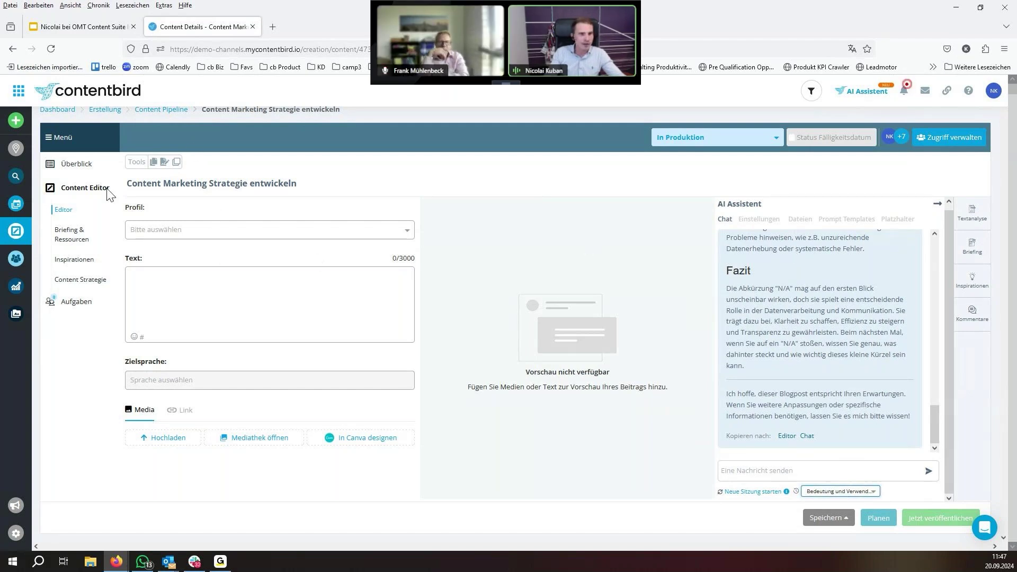
Create a new content ideas job in AI Content Ideen and name it "KI im Content Marketing"
left_click(161, 109)
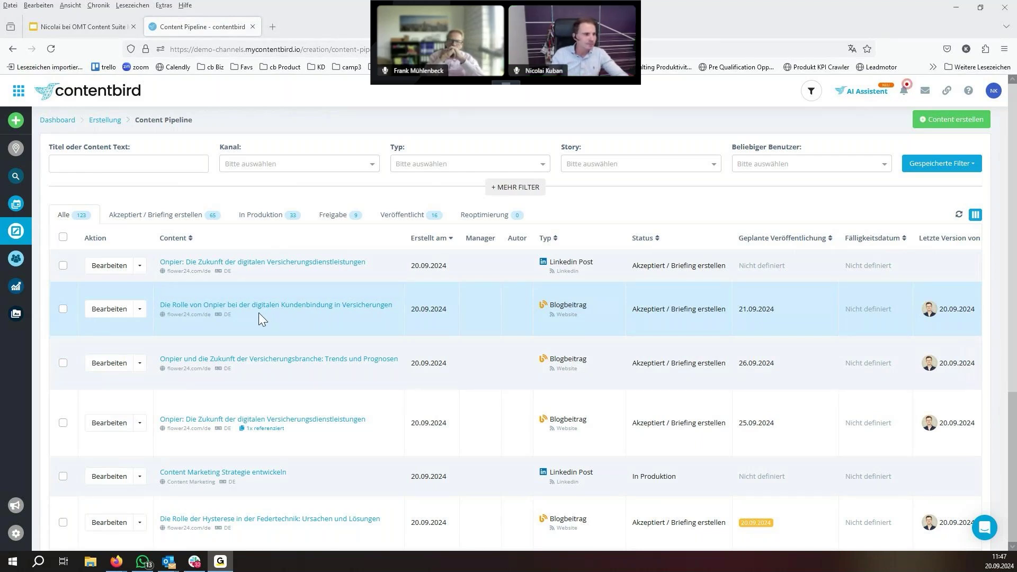
mouse_move(20, 181)
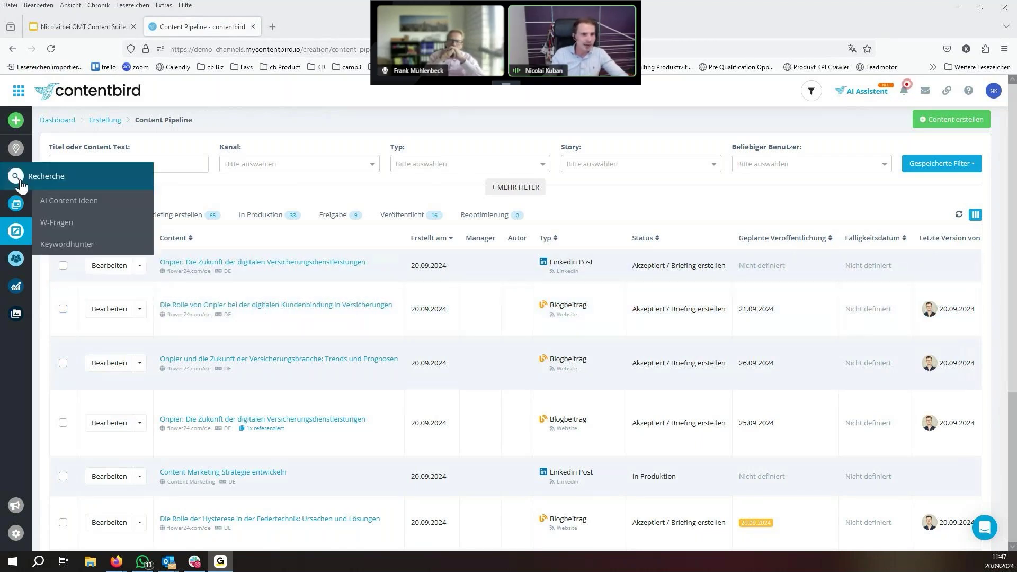
left_click(65, 210)
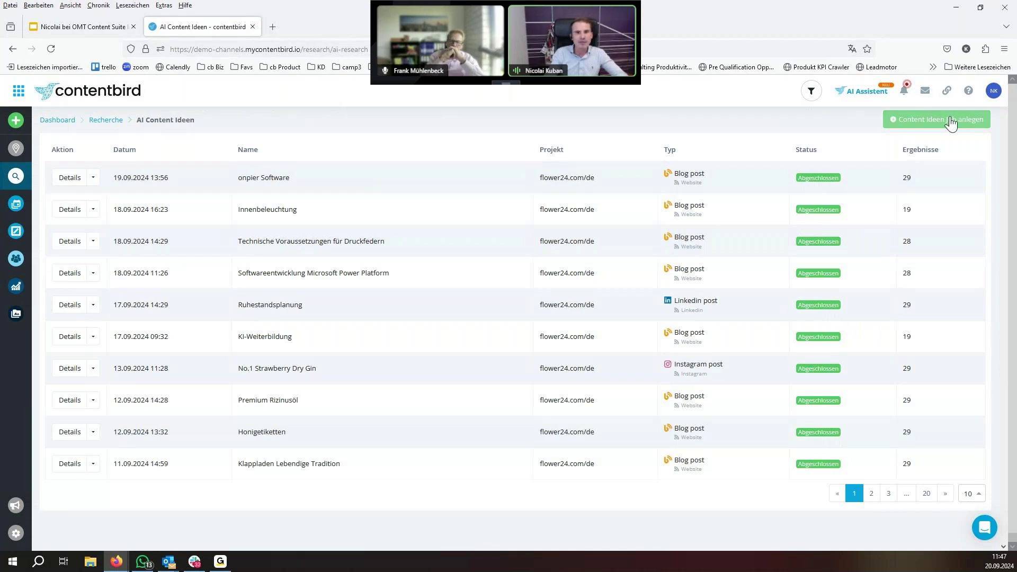
left_click(969, 119)
left_click(302, 219)
type("Kl im Content Marketing")
key("Tab")
Assign the job to the Content Marketing project with type Blogbeitrag and continue to the strategy and input stage
left_click(322, 268)
left_click(310, 310)
left_click(302, 301)
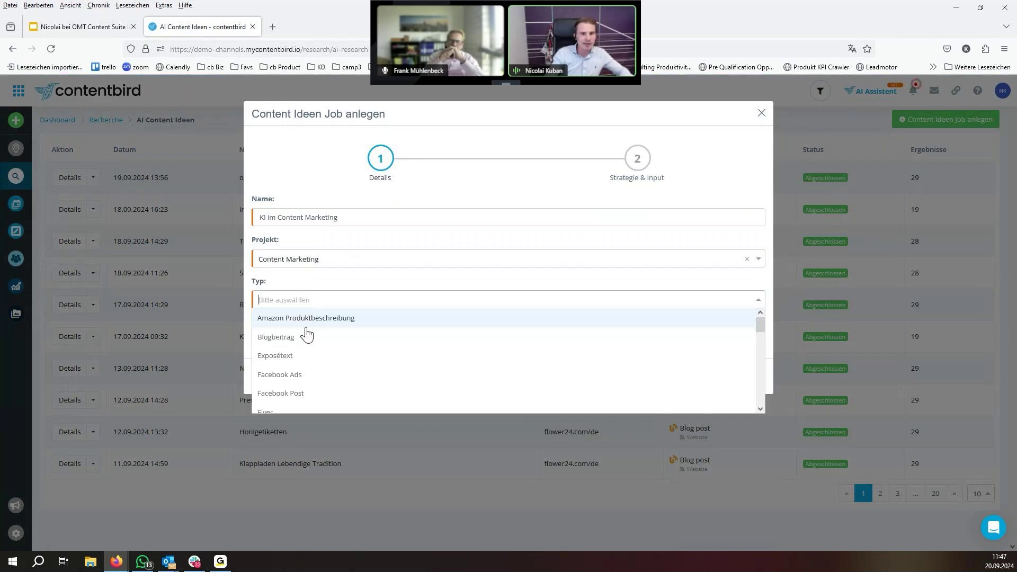
left_click(306, 336)
left_click(344, 342)
left_click(288, 402)
left_click(741, 377)
Target the ideas at the Content Marketer persona, highlighting Ziele as background information, for the Attention phase of the customer journey
left_click(320, 217)
left_click(312, 236)
left_click(345, 259)
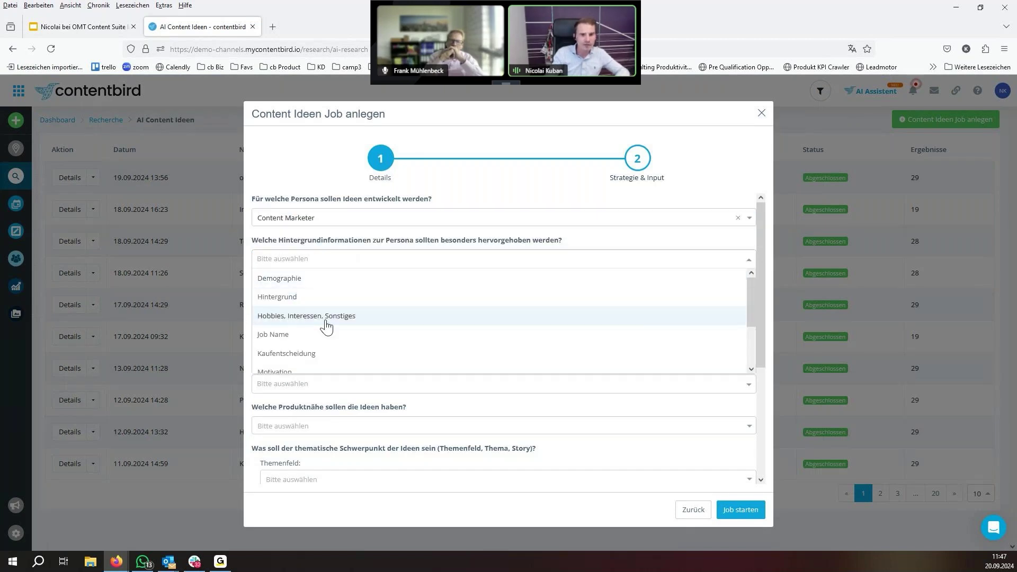
scroll(326, 327, "down", 2)
left_click(270, 355)
left_click(331, 306)
left_click(307, 320)
Set the content goal to Brand Awareness and the product proximity to "Transaktional: ganz nah am Produkt", and start the job
left_click(297, 343)
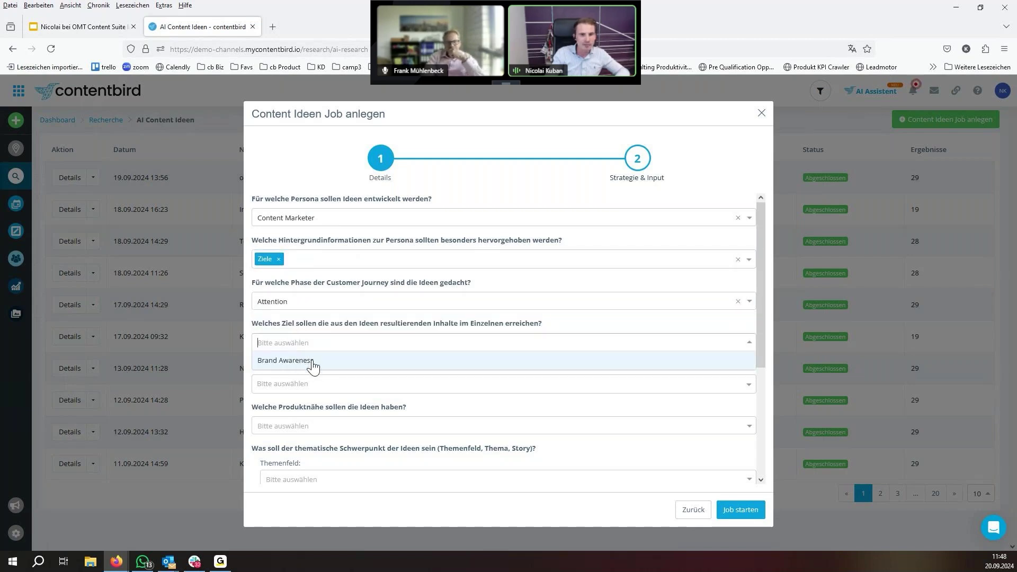
left_click(313, 361)
left_click(303, 384)
left_click(317, 425)
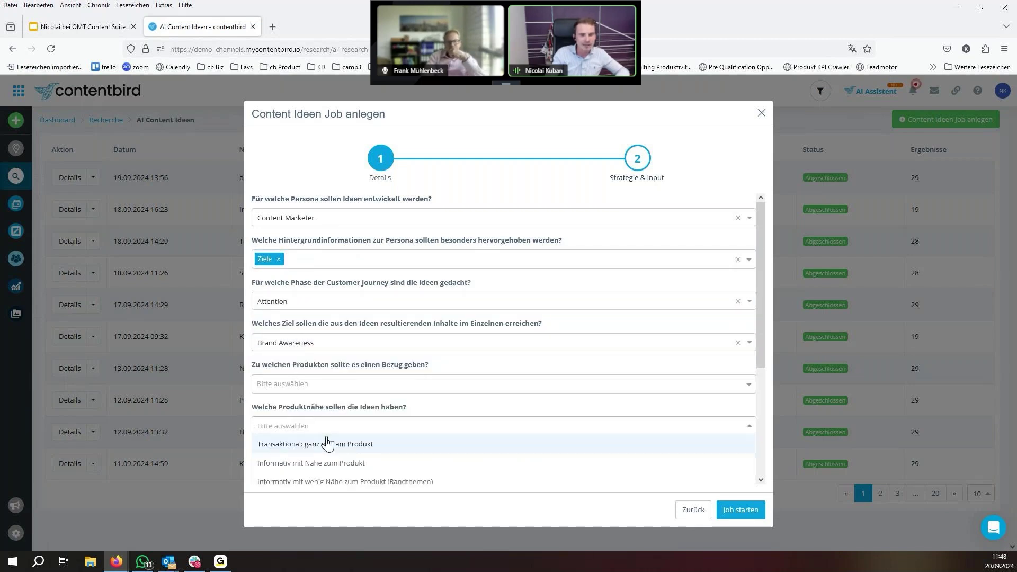
left_click(327, 444)
scroll(492, 430, "down", 2)
scroll(500, 431, "down", 5)
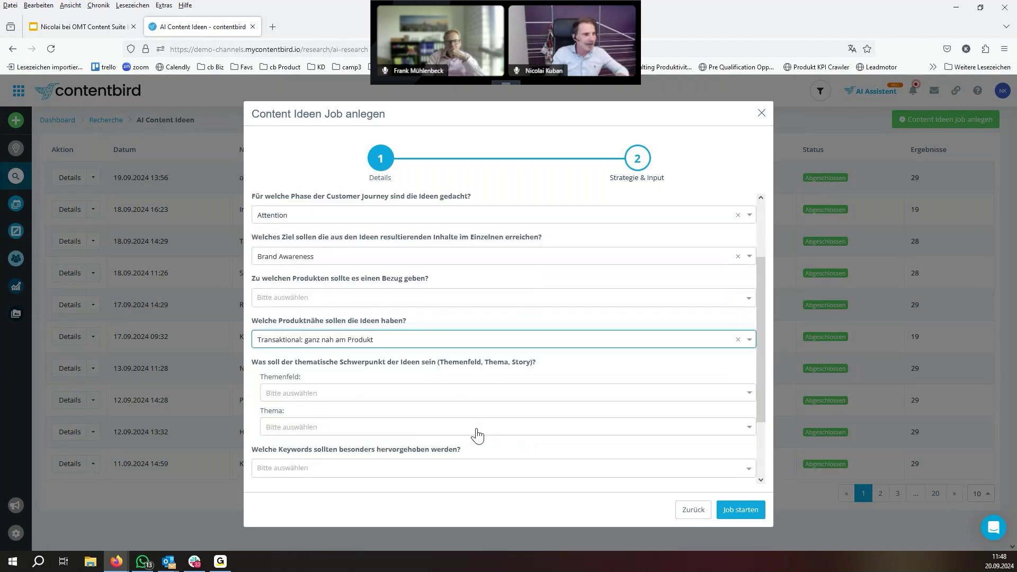
left_click(732, 512)
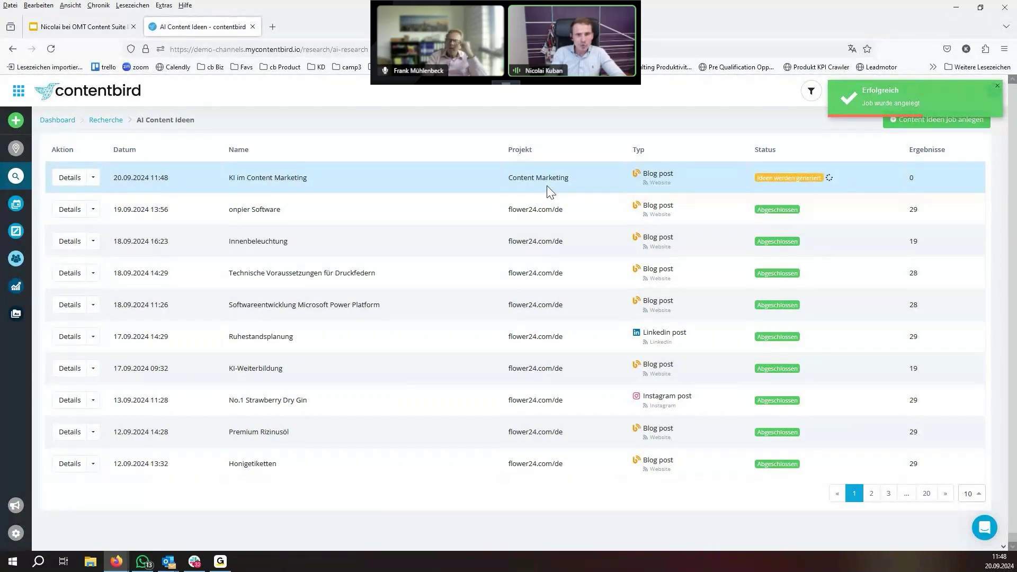
Open the details of the KI im Content Marketing job and look through its generated content ideas
left_click(70, 181)
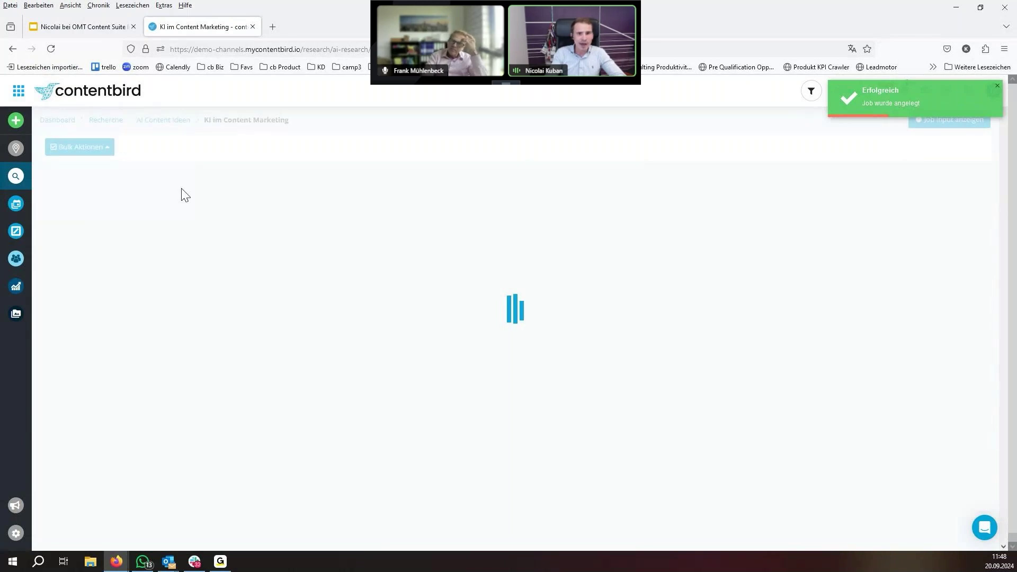
left_click(161, 121)
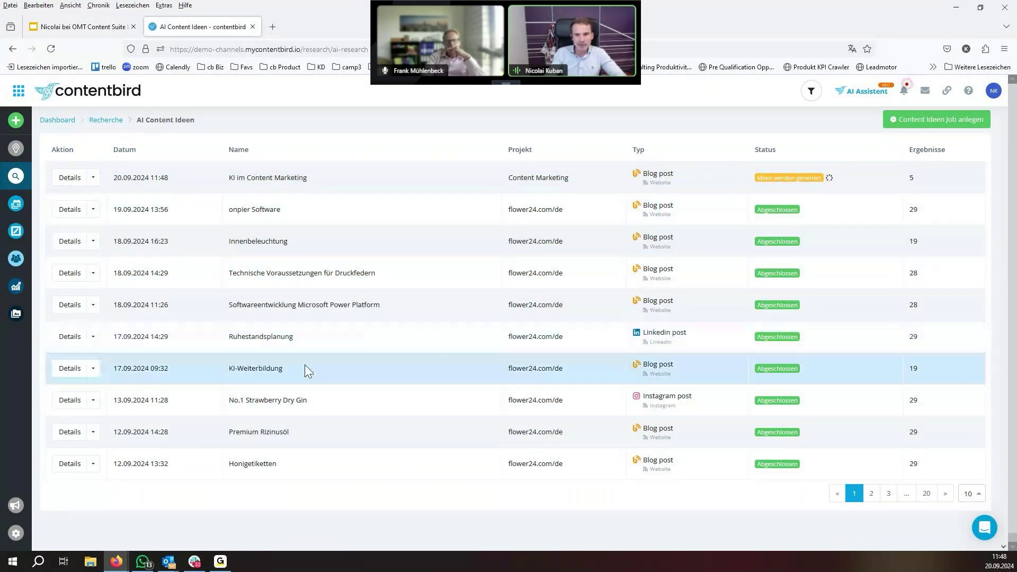
left_click(81, 181)
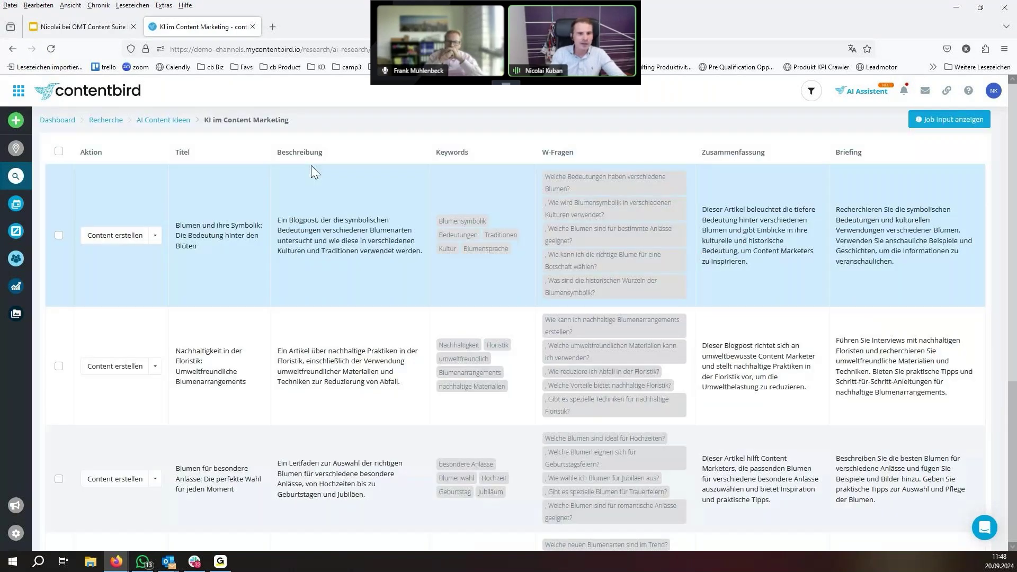
scroll(198, 275, "down", 3)
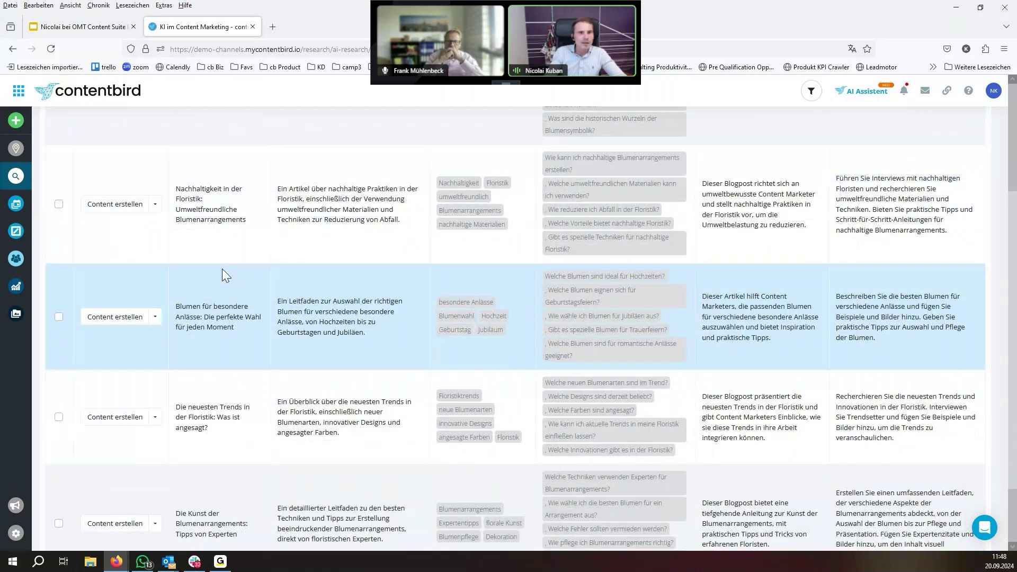
Open the KI-Weiterbildung job and start creating content from the idea "Die besten KI-Weiterbildungskurse für Einsteiger und Fortgeschrittene"
key("alt+Left")
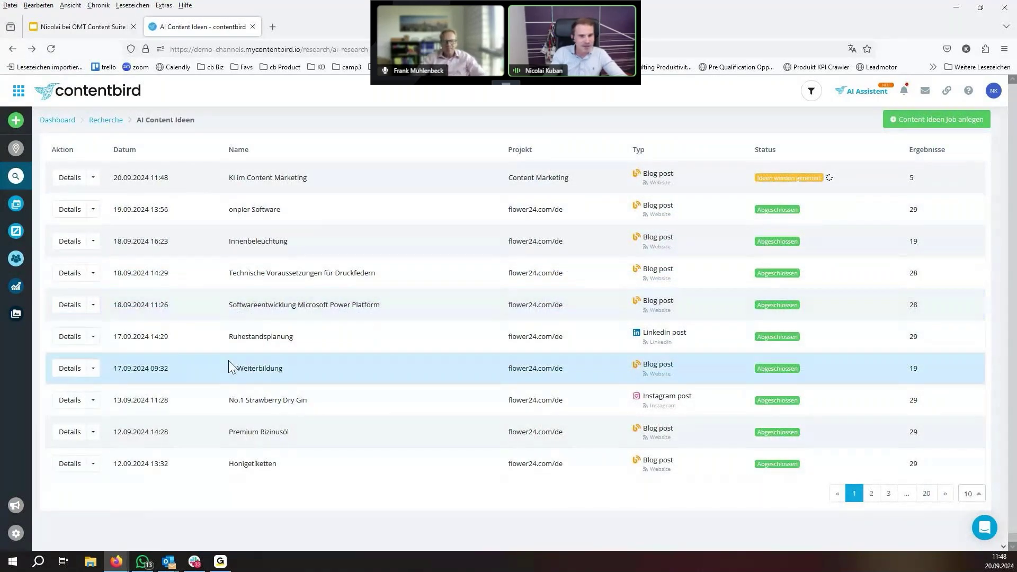
left_click(73, 368)
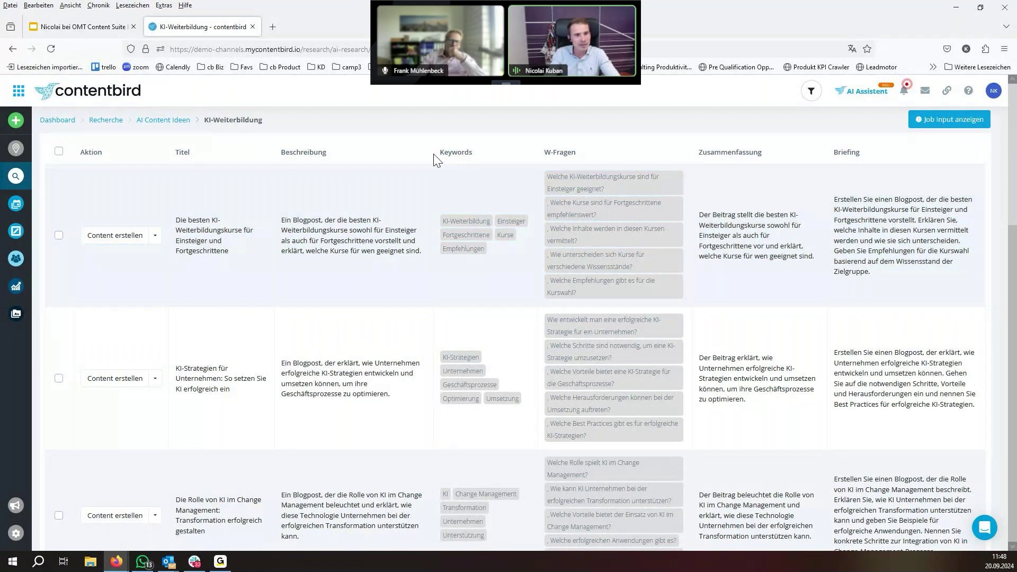
left_click(115, 236)
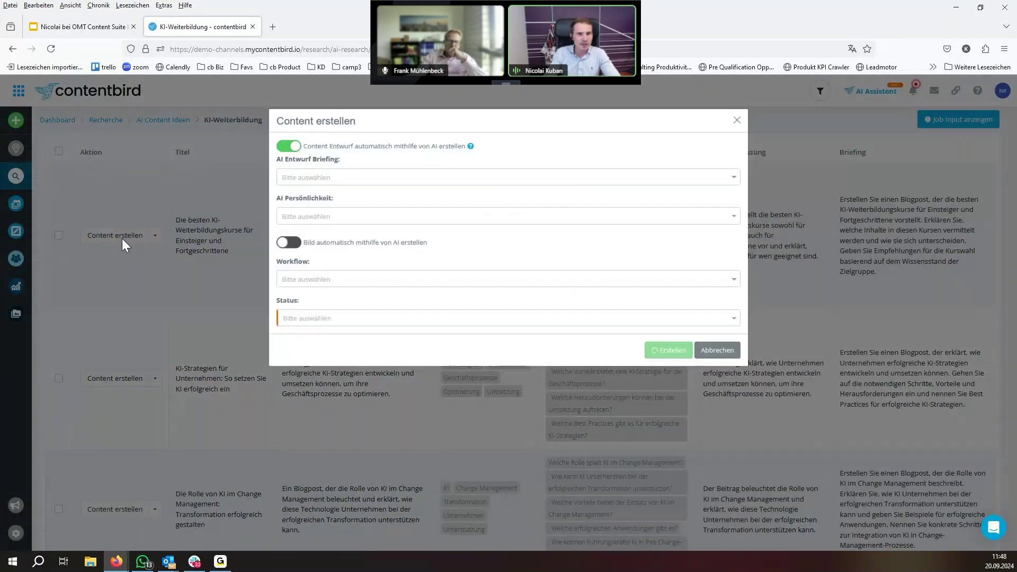
Set the AI draft briefing to Blogartikel "Hinter den Kulissen Struktur", the AI personality to Content Marketing Agentur and the status to In Produktion
left_click(333, 178)
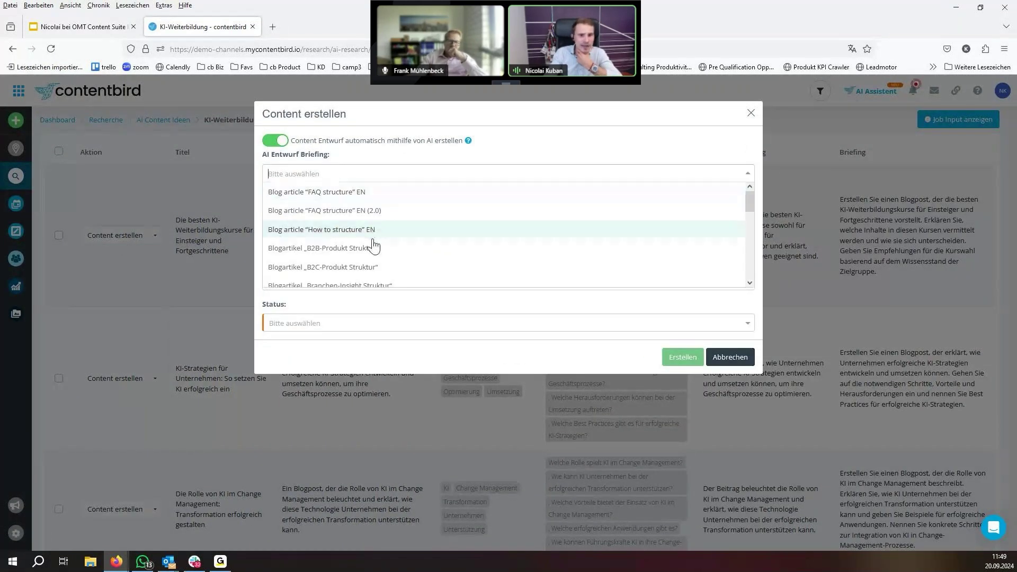
scroll(374, 245, "down", 2)
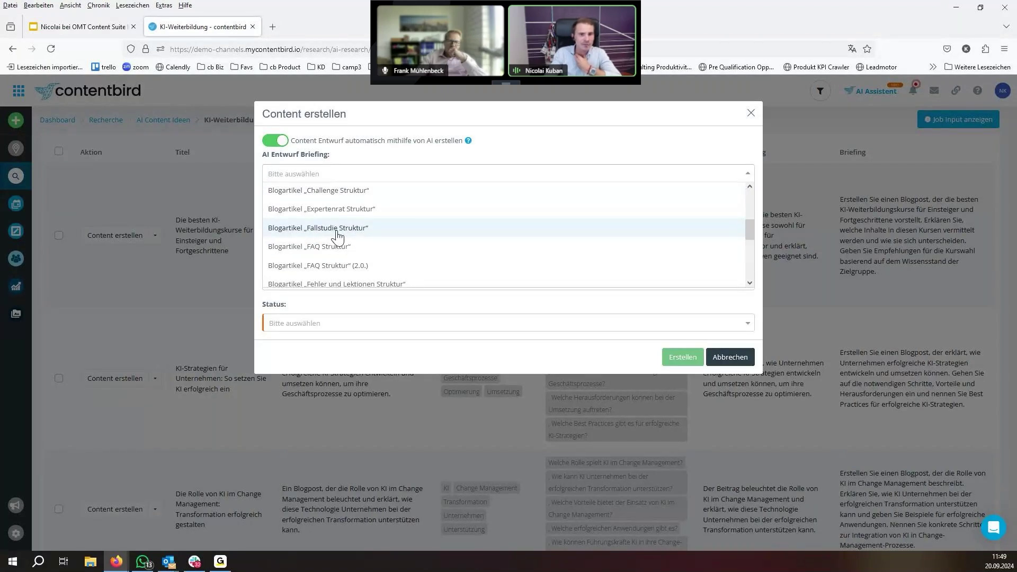
scroll(340, 225, "down", 3)
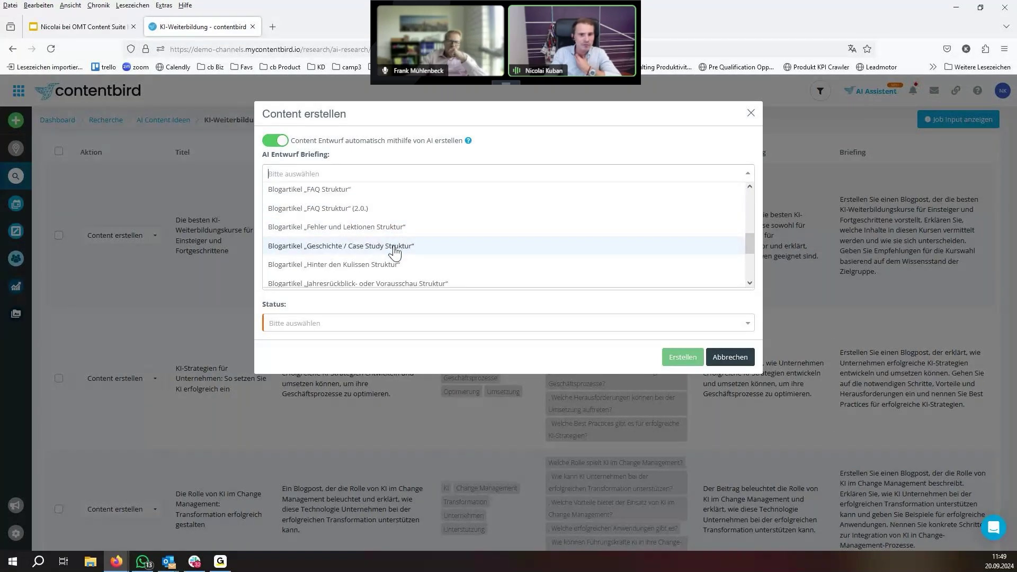
left_click(392, 265)
left_click(328, 217)
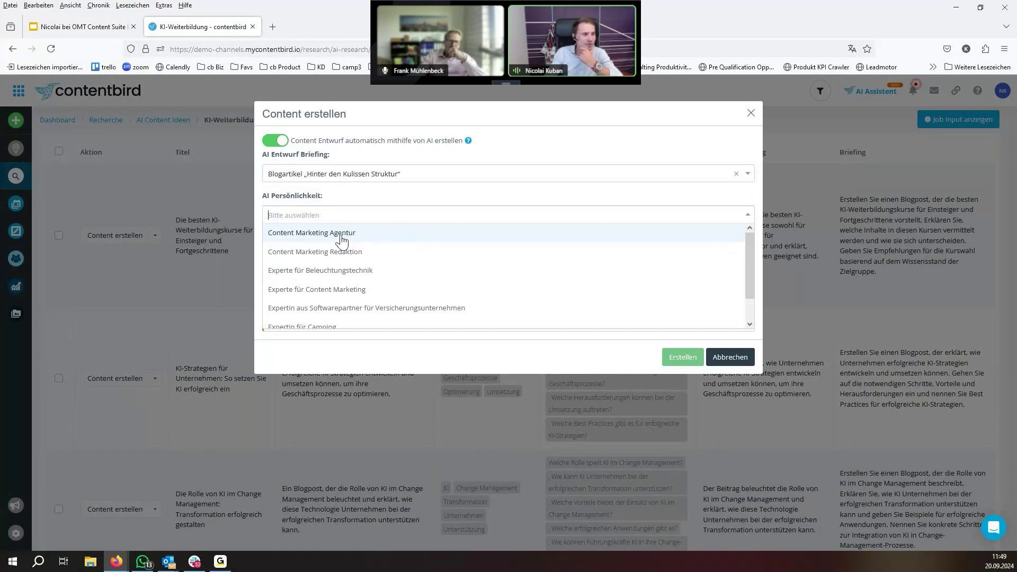
left_click(341, 238)
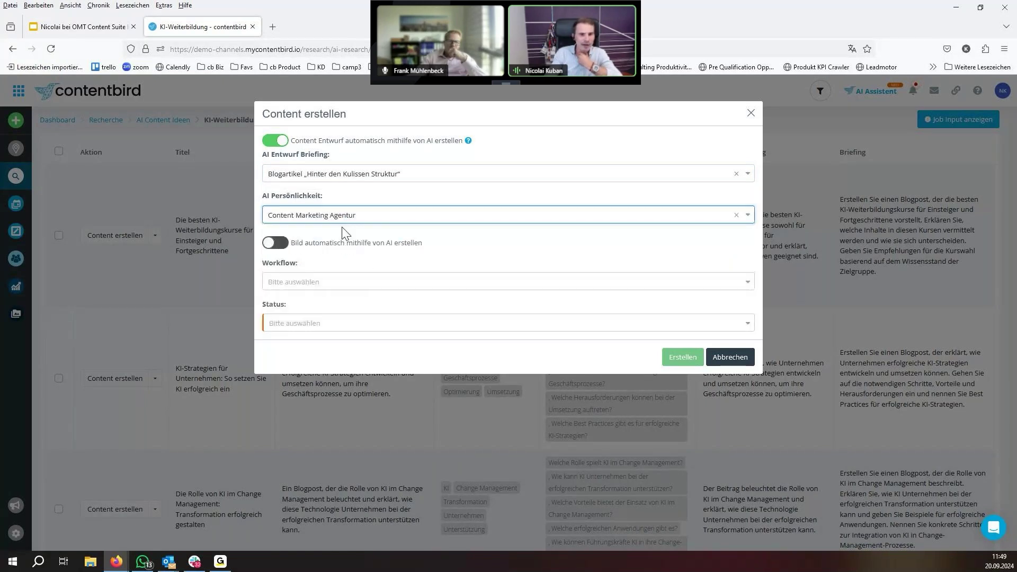
left_click(310, 323)
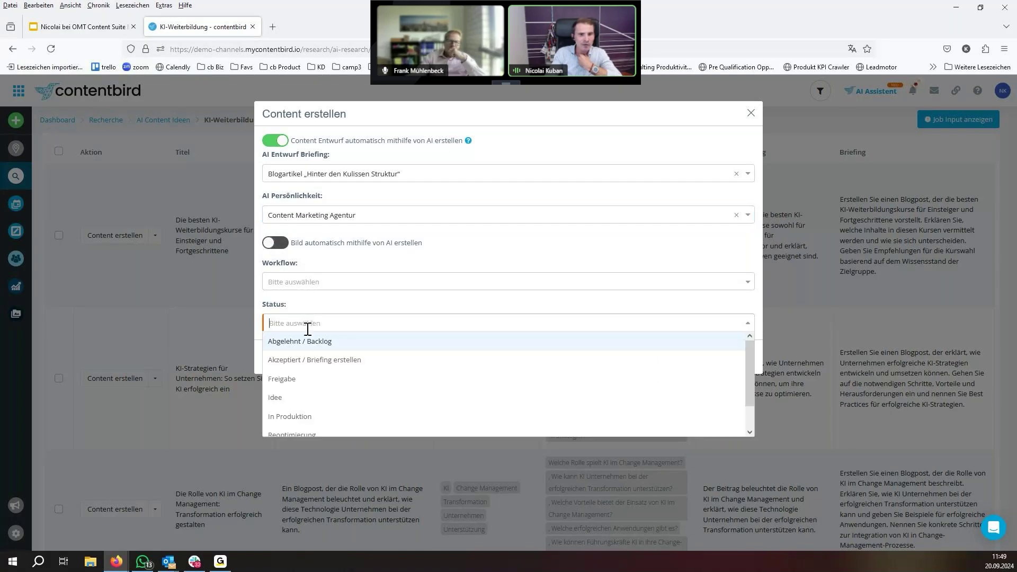
left_click(296, 416)
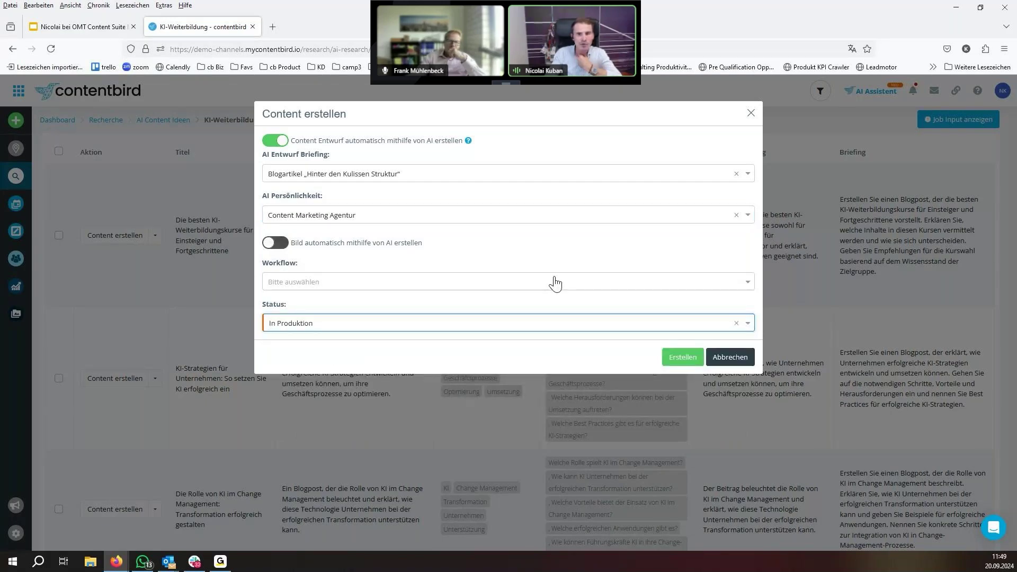
Enable automatic AI image creation with the Bleistift Zeichnung briefing, assign the Blogbeitrag (DE) workflow and create the content
left_click(276, 242)
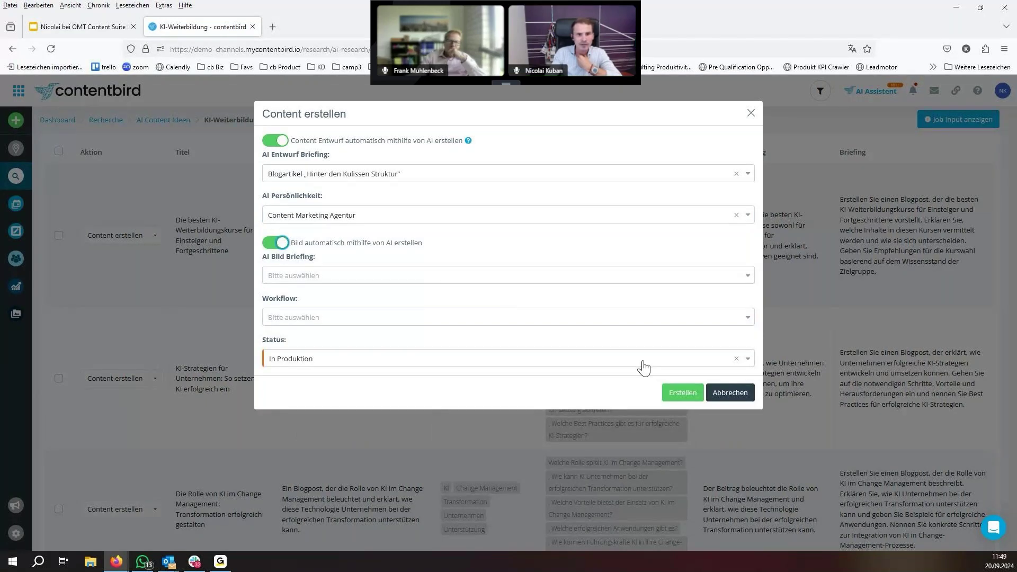
left_click(334, 275)
left_click(328, 315)
left_click(320, 318)
left_click(315, 339)
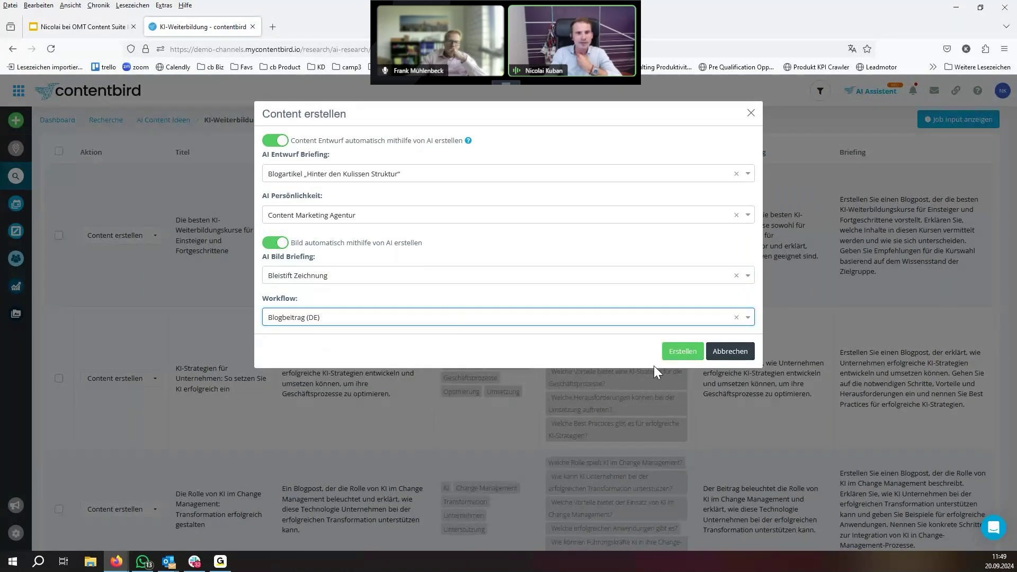
left_click(675, 350)
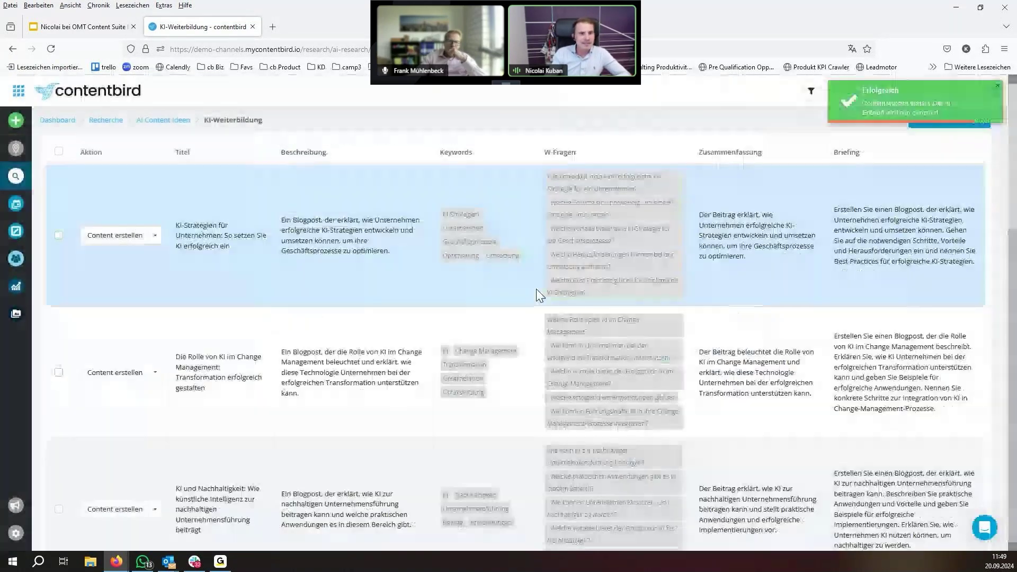